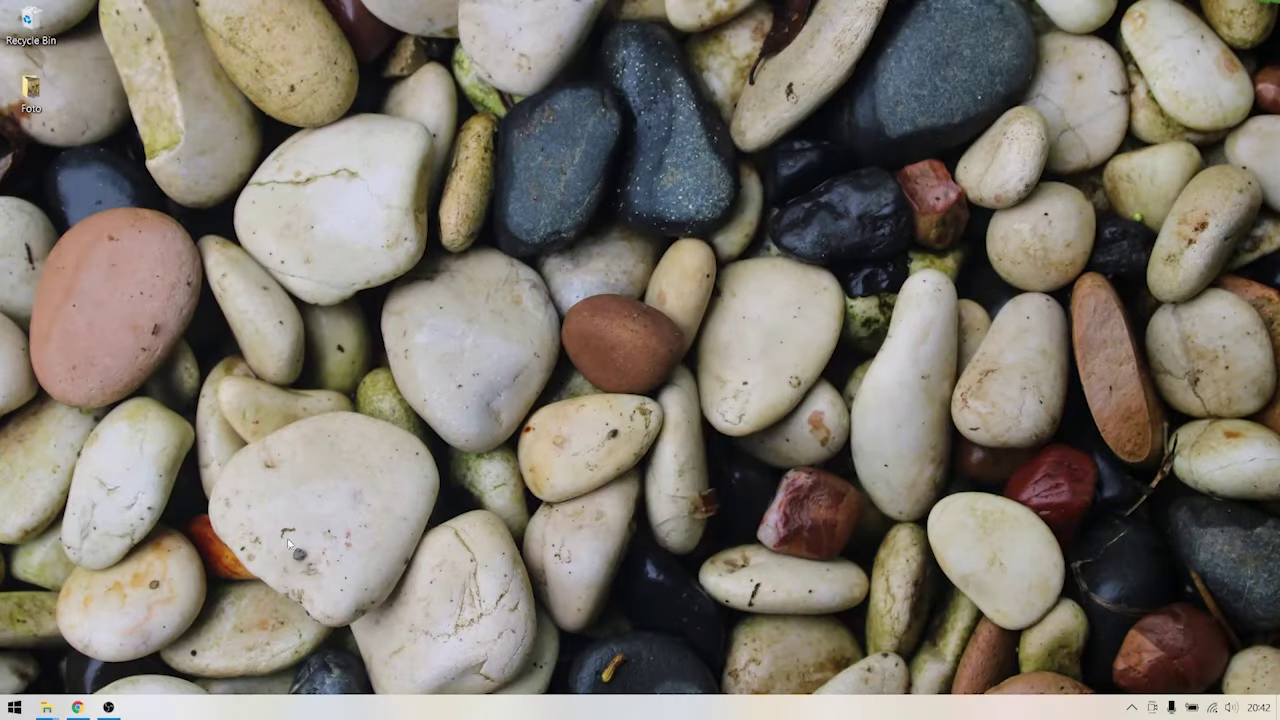
Switch to Chrome to show Shutterstock's Reviewed submissions page with the rejected IMG_3087-U.JPG
click(77, 707)
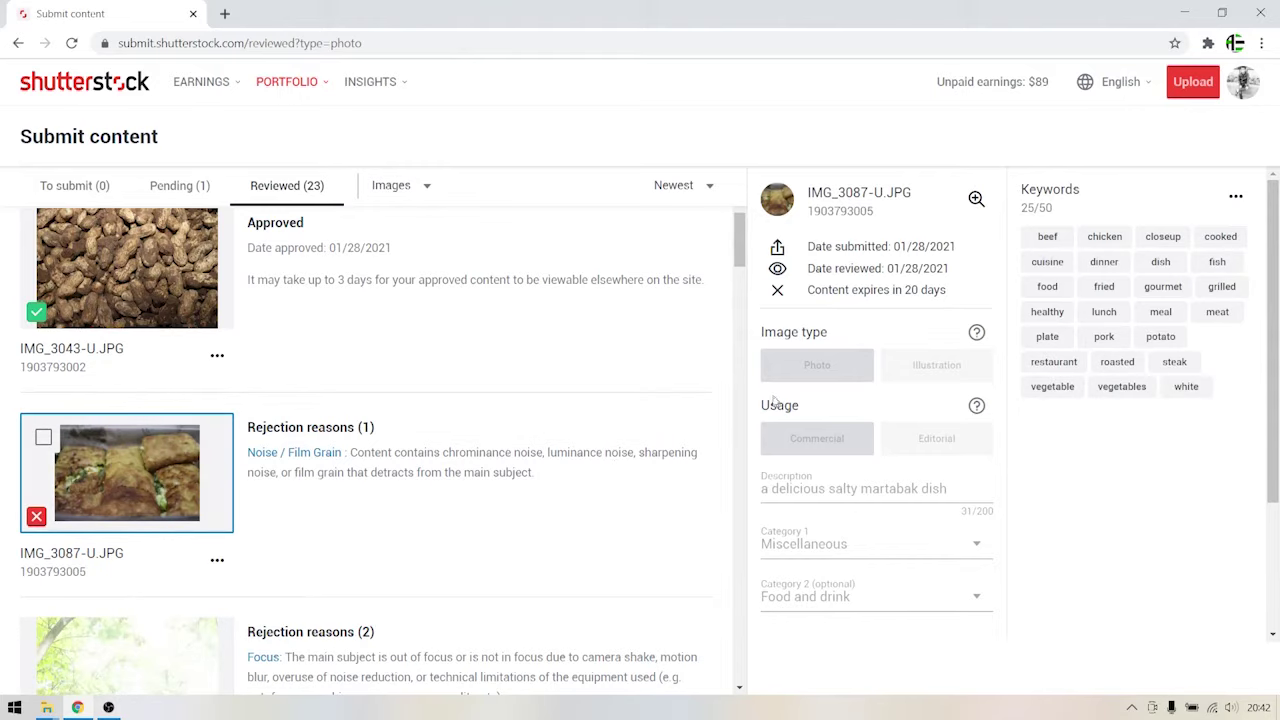
Open the full-size preview of IMG_3087-U.JPG, rejected for Noise / Film Grain
click(976, 199)
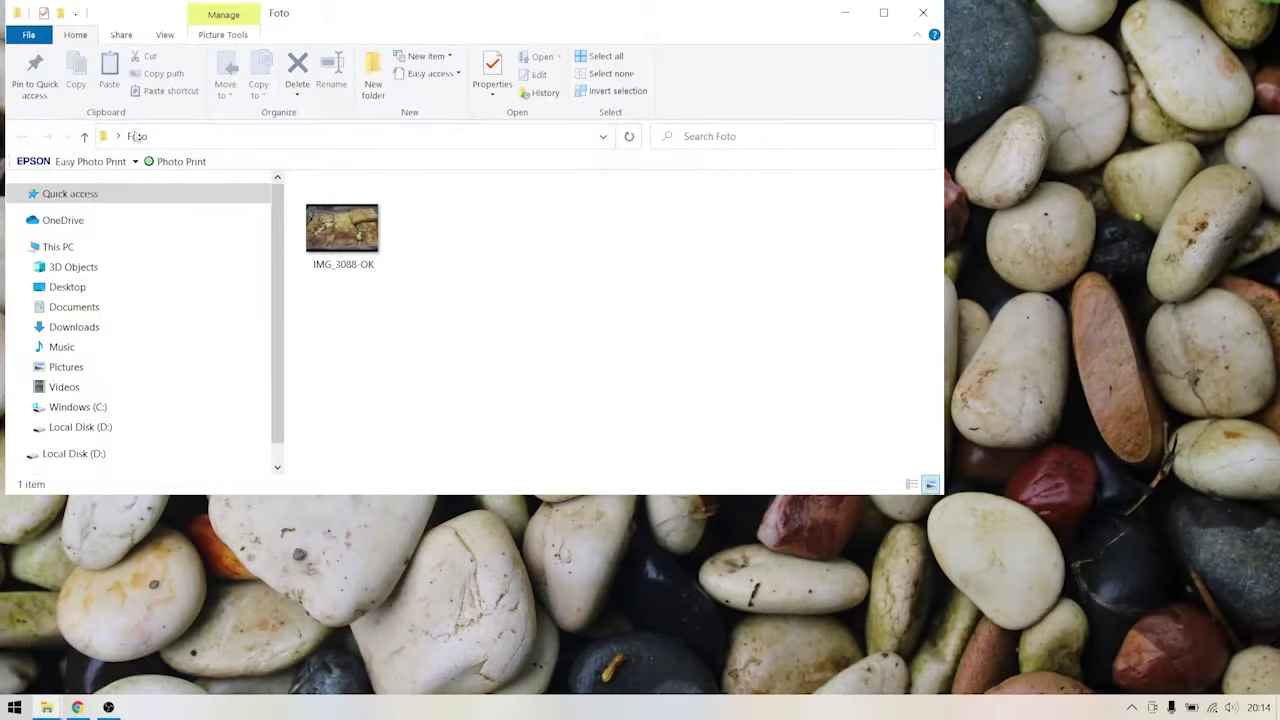
Open IMG_3088-OK from the Foto folder in Photoshop CC 2018, then minimize Explorer
click(336, 240)
right_click(338, 242)
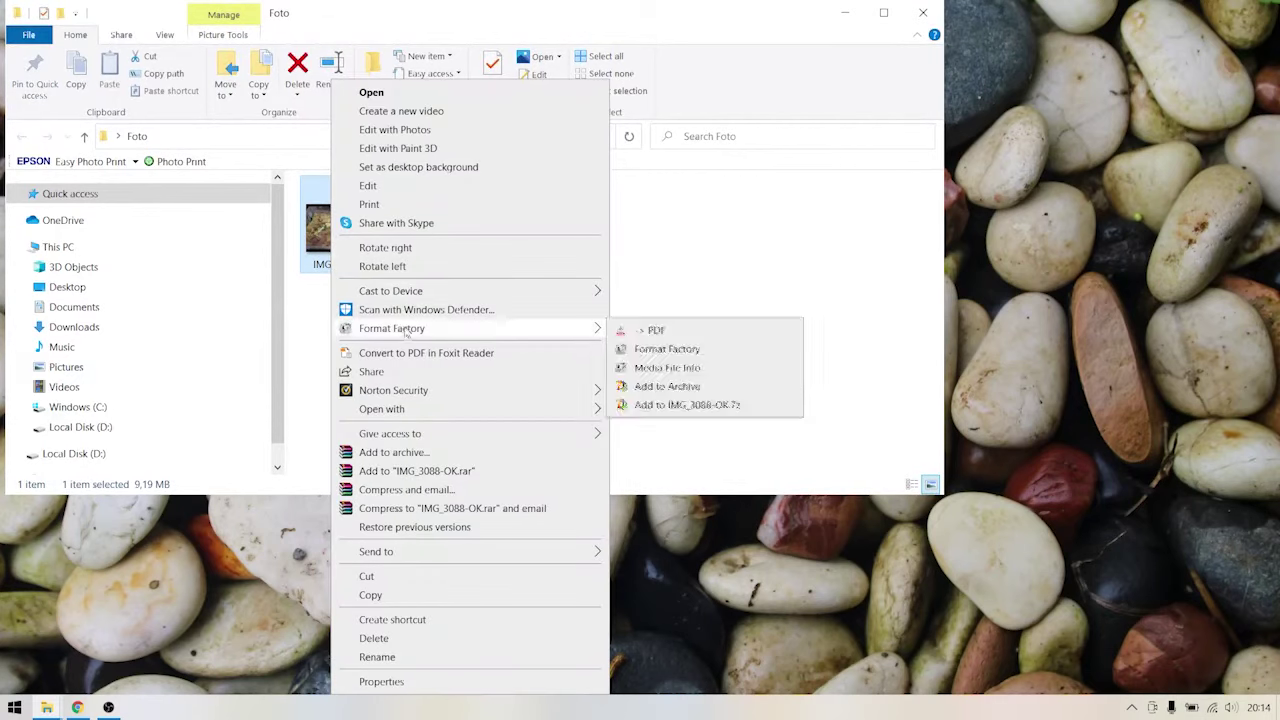
mouse_move(382, 409)
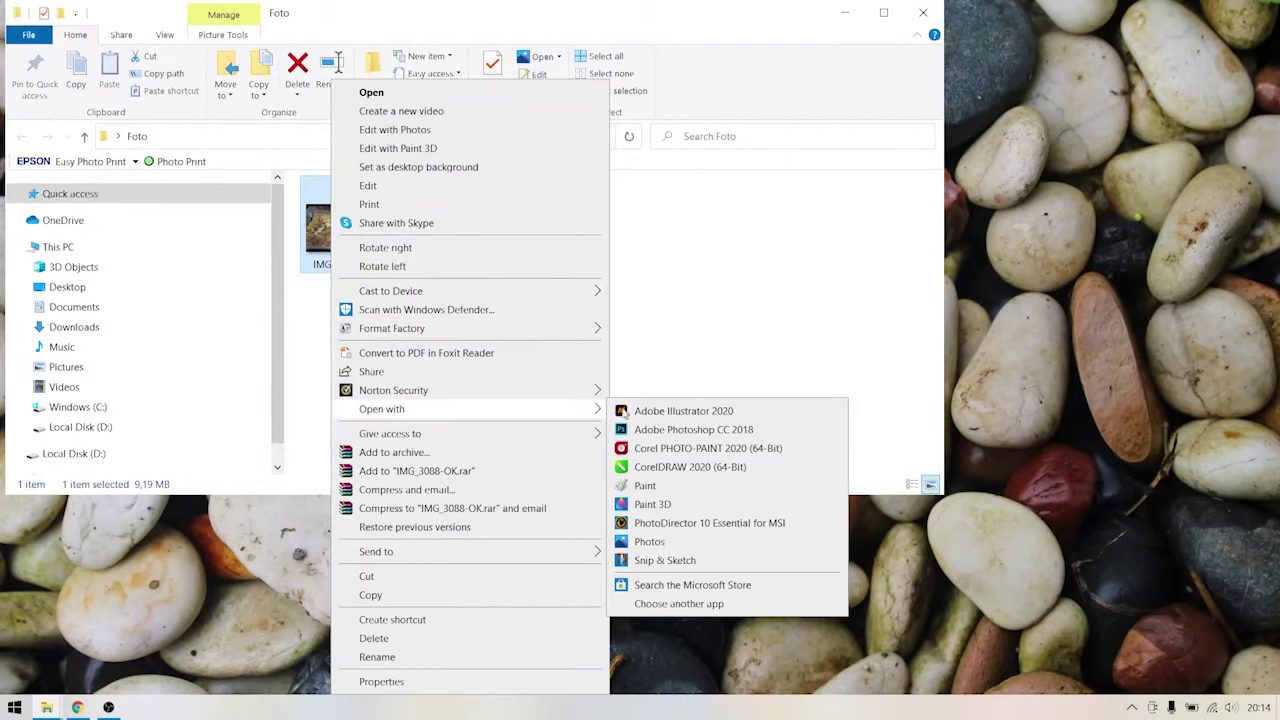
click(676, 431)
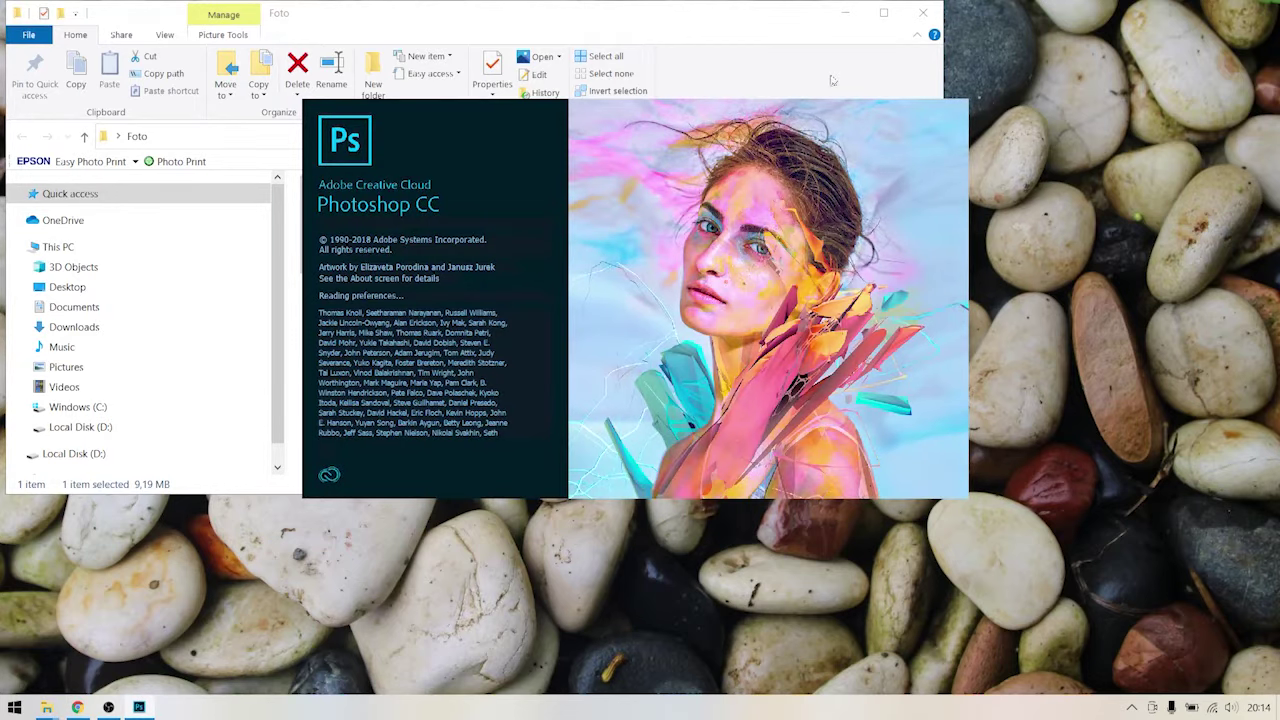
click(845, 13)
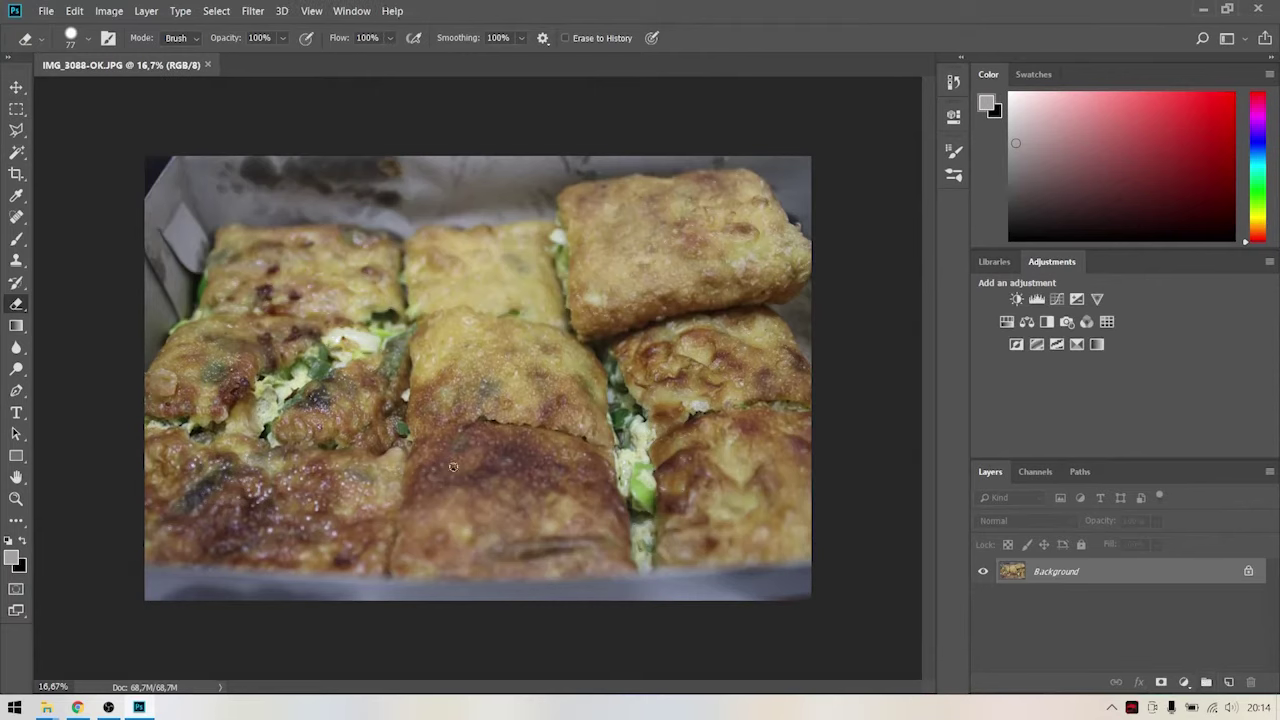
Duplicate the martabak photo's Background layer into a new Background copy layer
right_click(1066, 578)
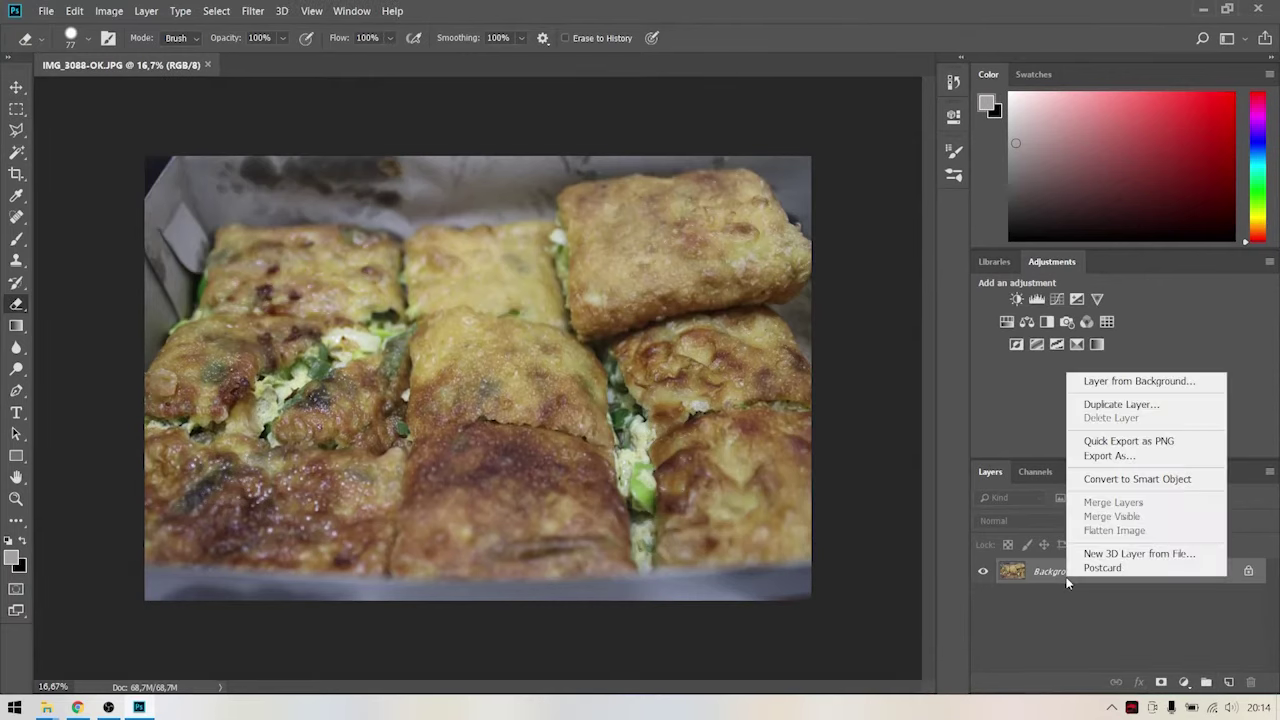
click(1095, 404)
click(768, 199)
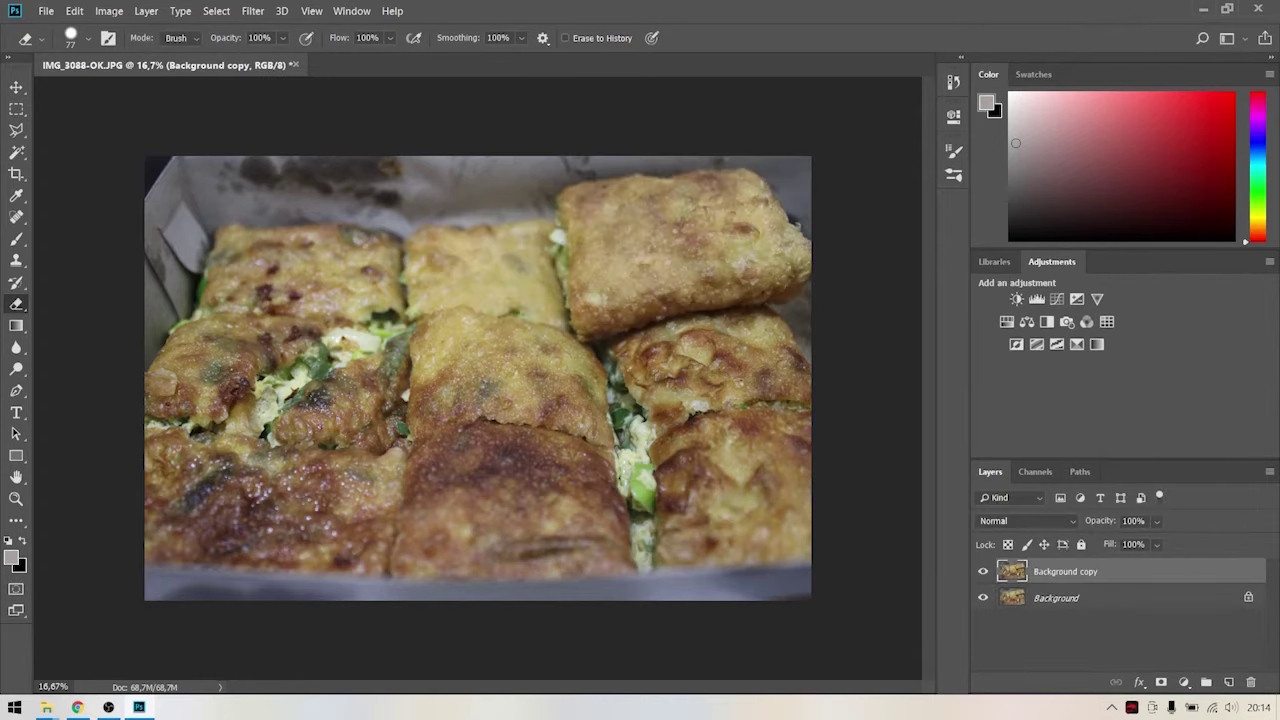
click(258, 12)
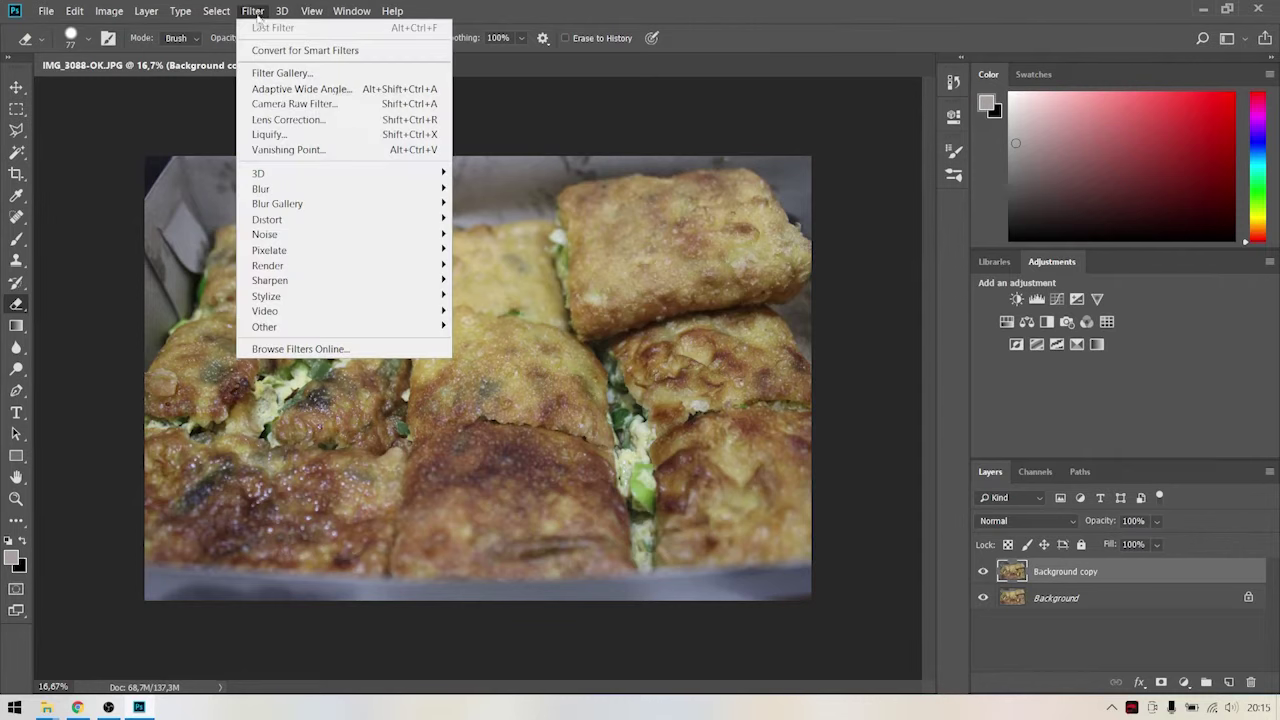
Apply the Camera Raw Filter to Background copy and zoom in to check the grain
click(277, 105)
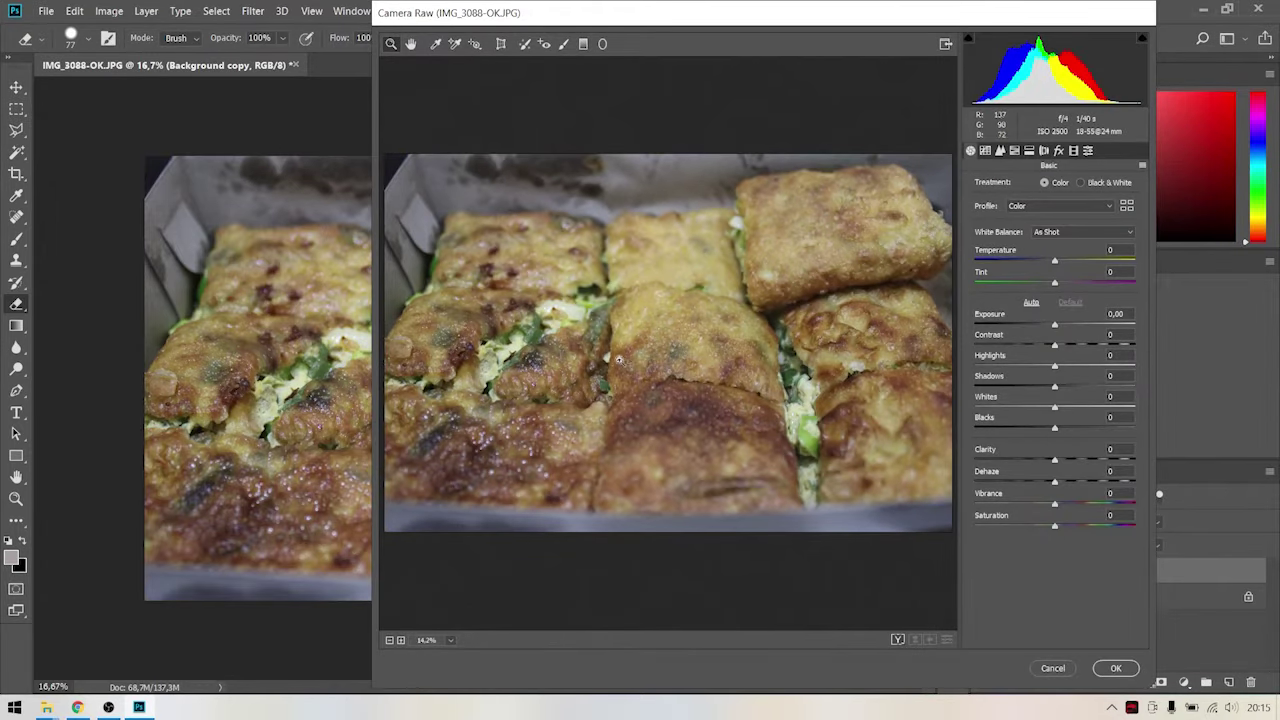
mouse_move(601, 370)
mouse_down()
mouse_move(652, 357)
mouse_move(600, 352)
mouse_up()
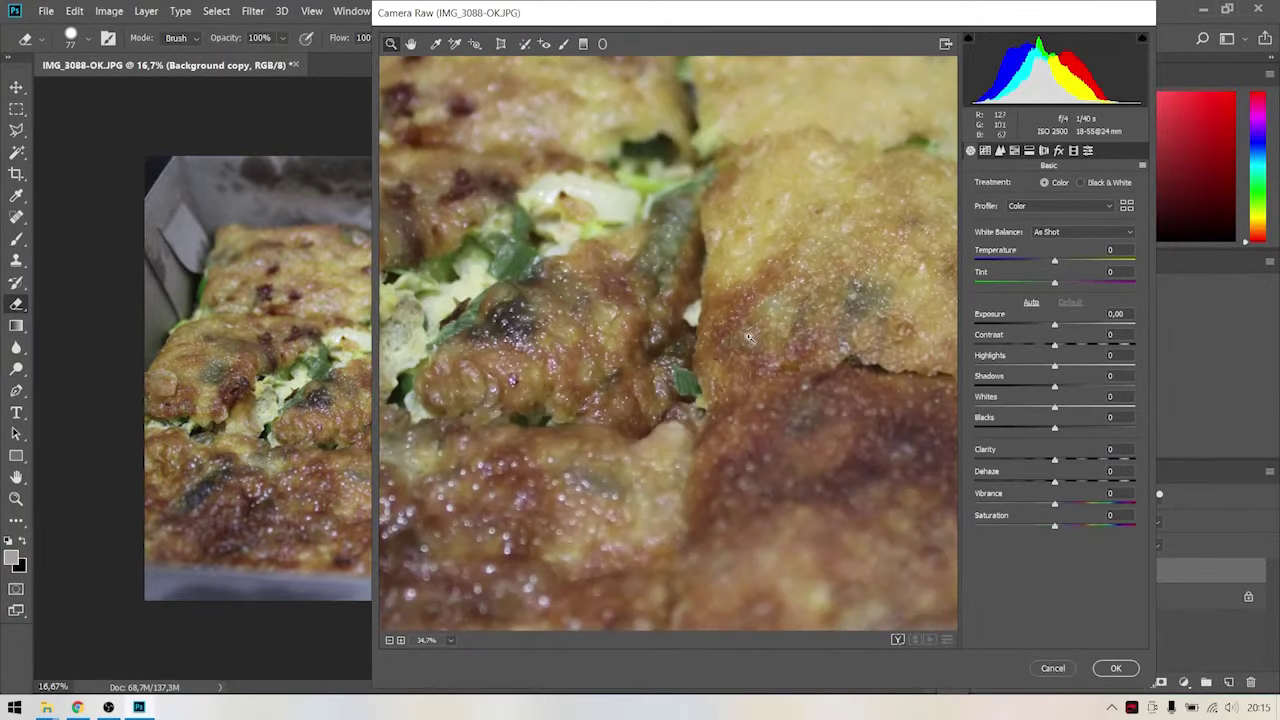
mouse_move(789, 334)
mouse_down()
mouse_move(518, 374)
mouse_move(603, 348)
mouse_up()
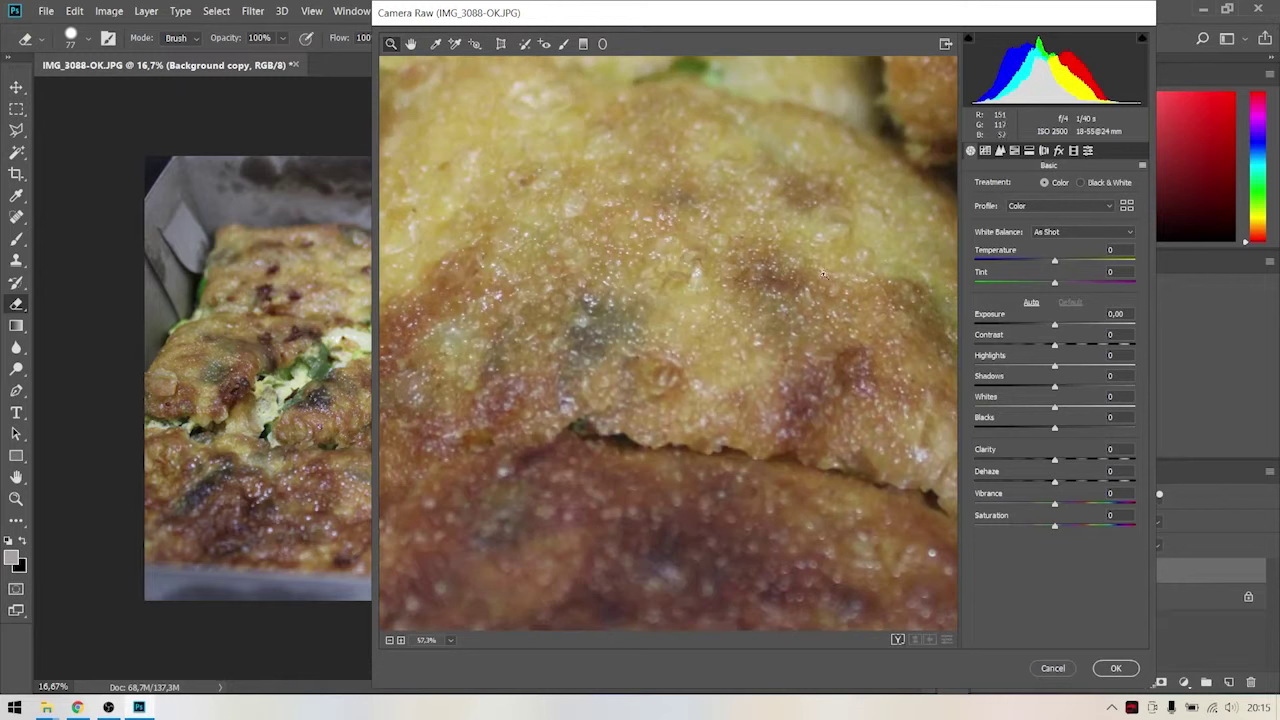
In Camera Raw Detail, set Luminance noise reduction to 50 and sharpening Amount to 80
click(1001, 151)
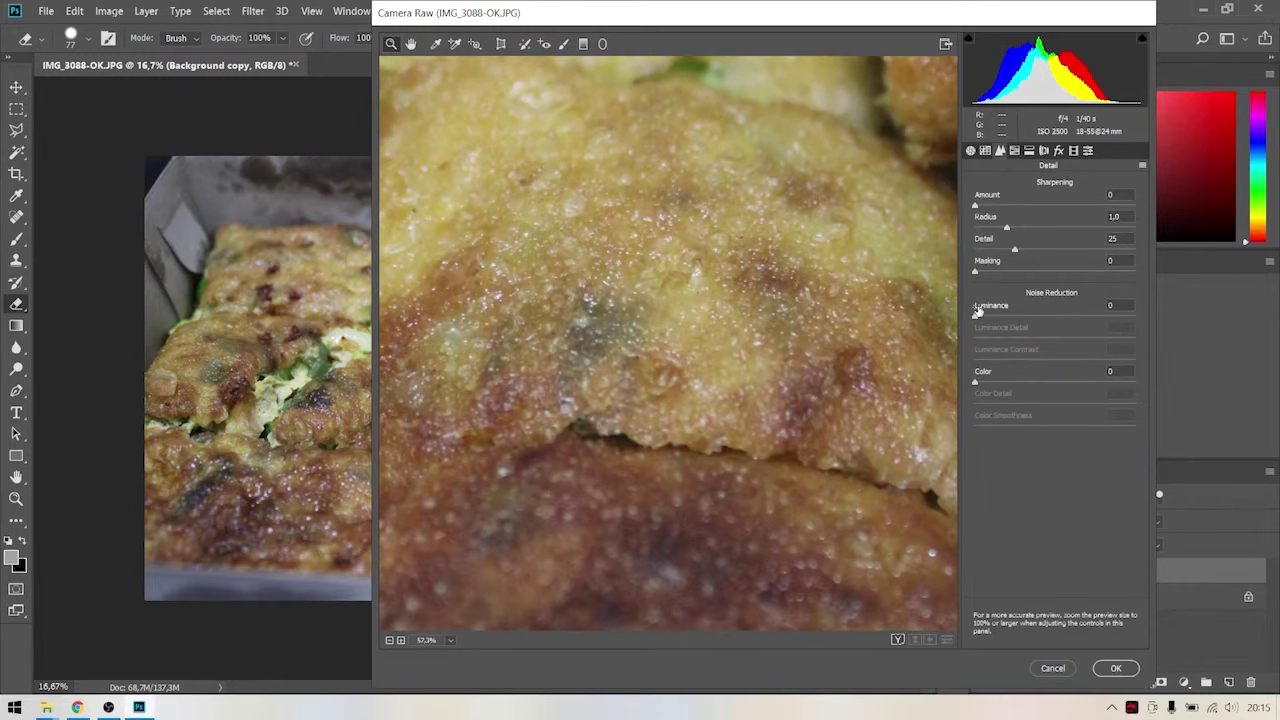
drag(978, 311, 1031, 310)
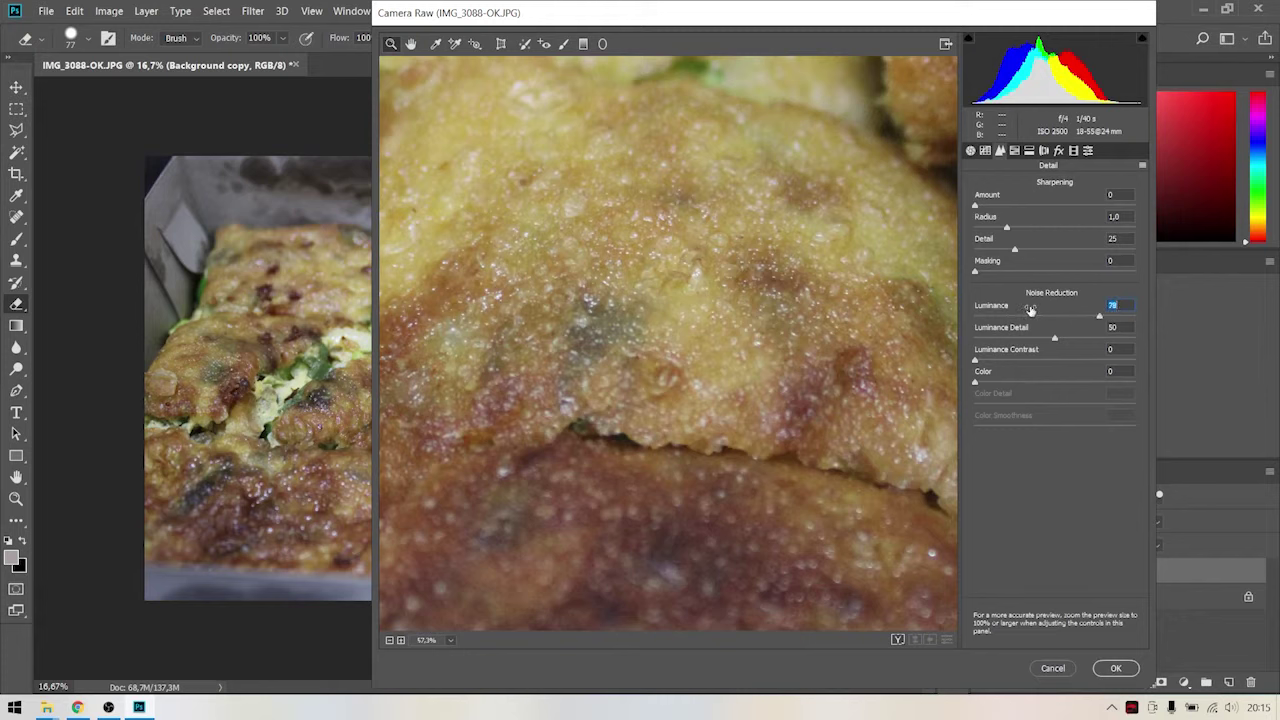
drag(1031, 310, 1013, 311)
drag(986, 199, 1045, 201)
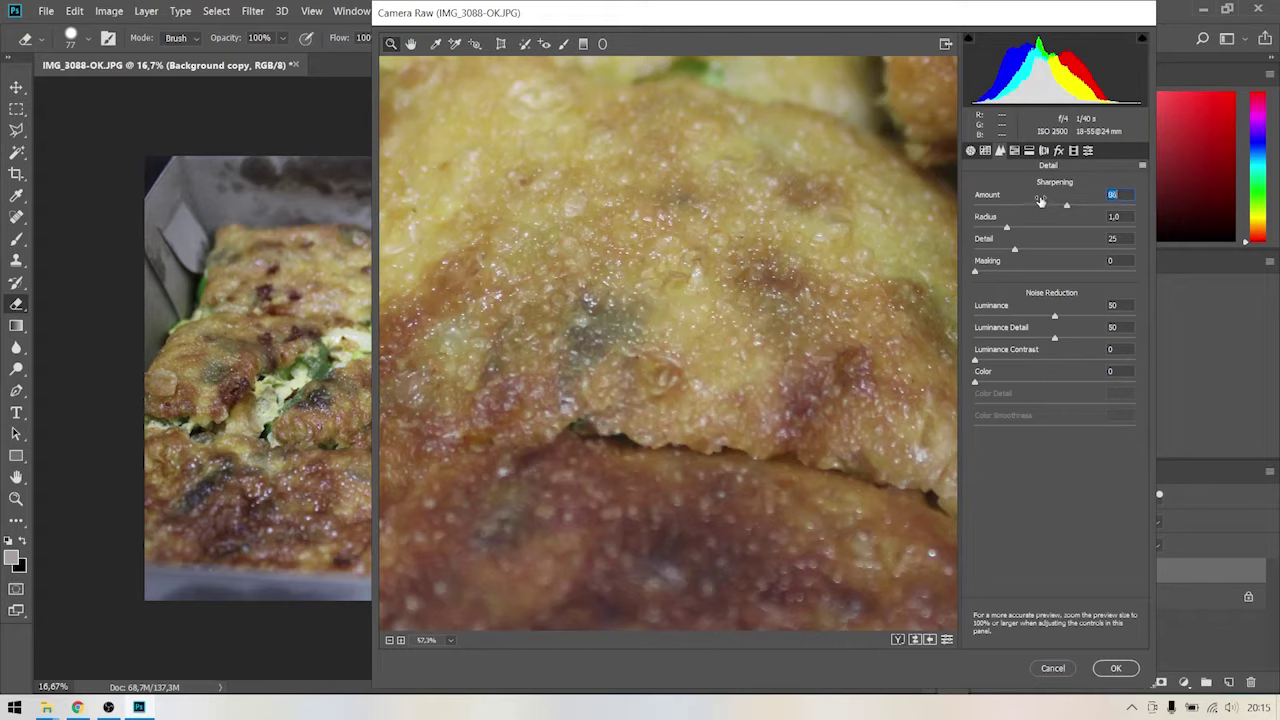
drag(1040, 201, 1038, 201)
click(970, 150)
Raise Saturation to +26 and Clarity to +16, then commit the Camera Raw filter
key(ctrl+0)
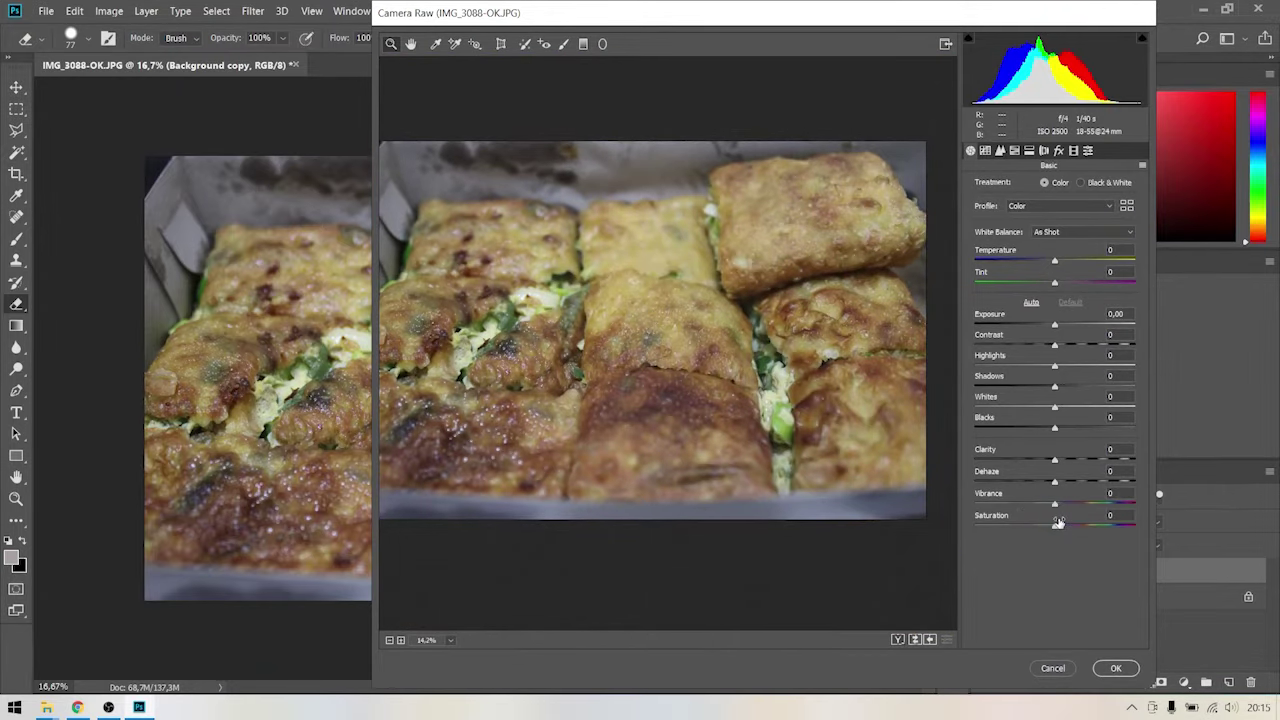
drag(1058, 523, 1076, 521)
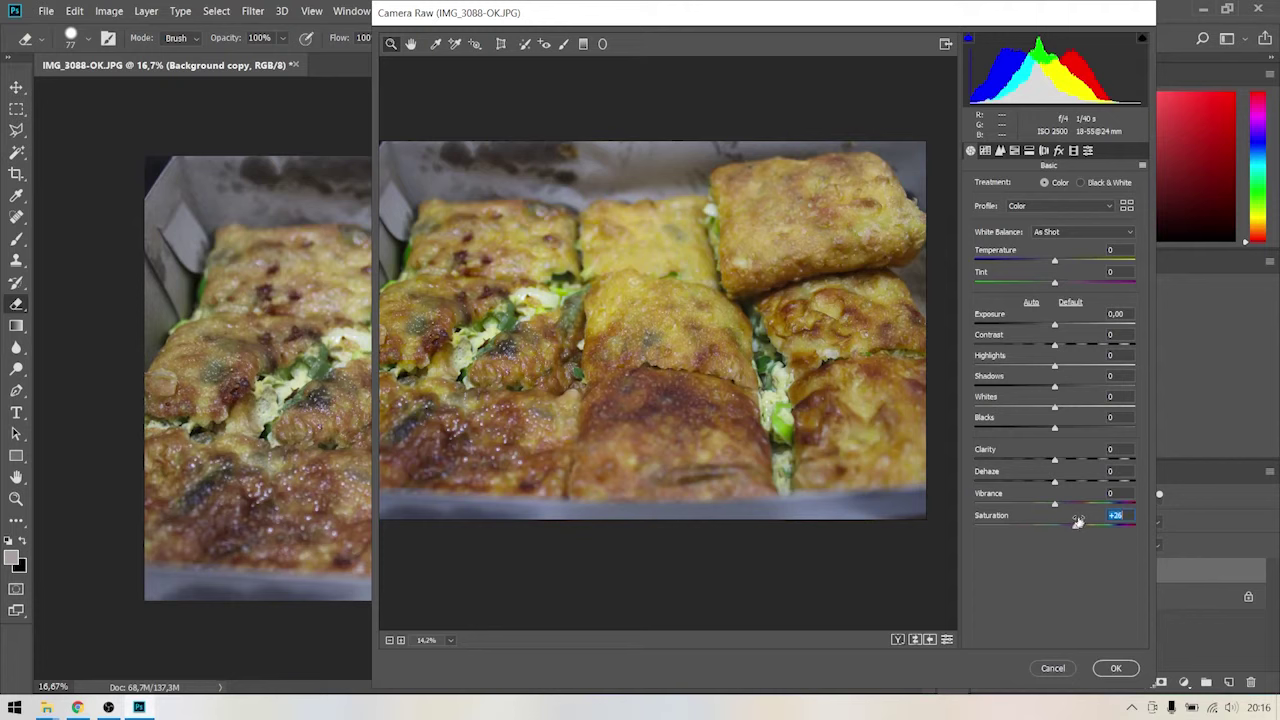
drag(1054, 457, 1065, 451)
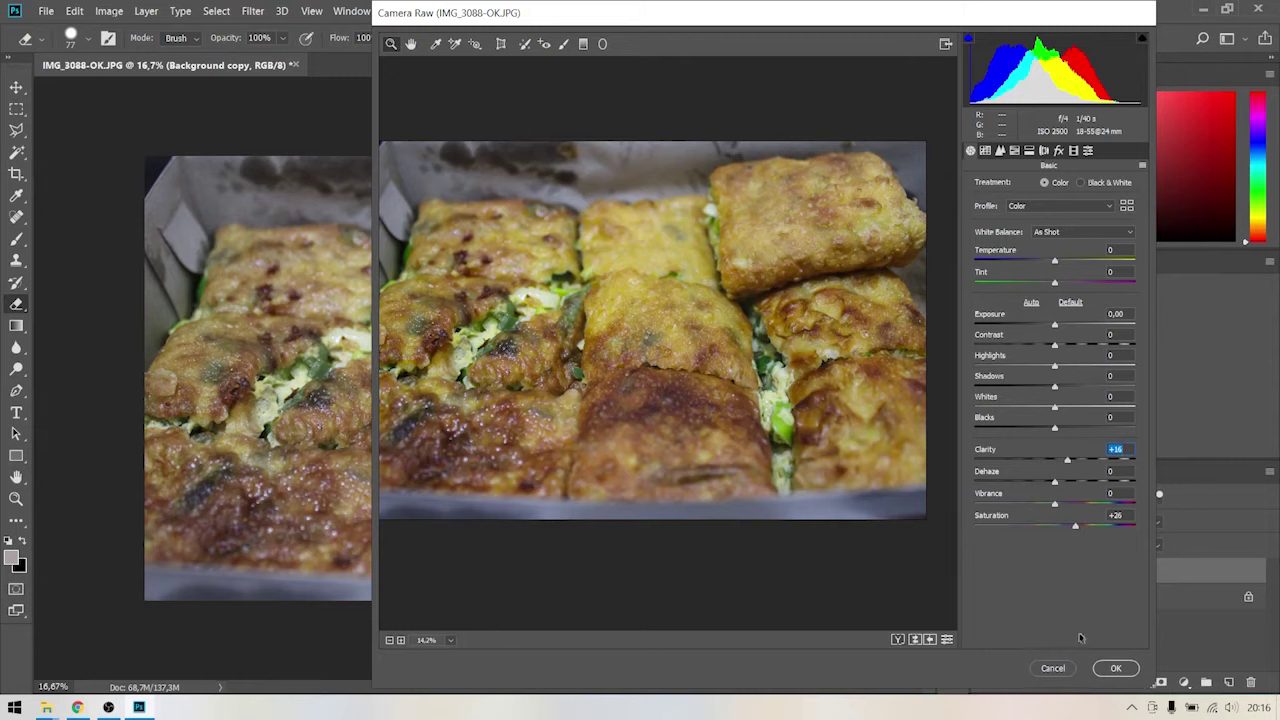
click(1116, 668)
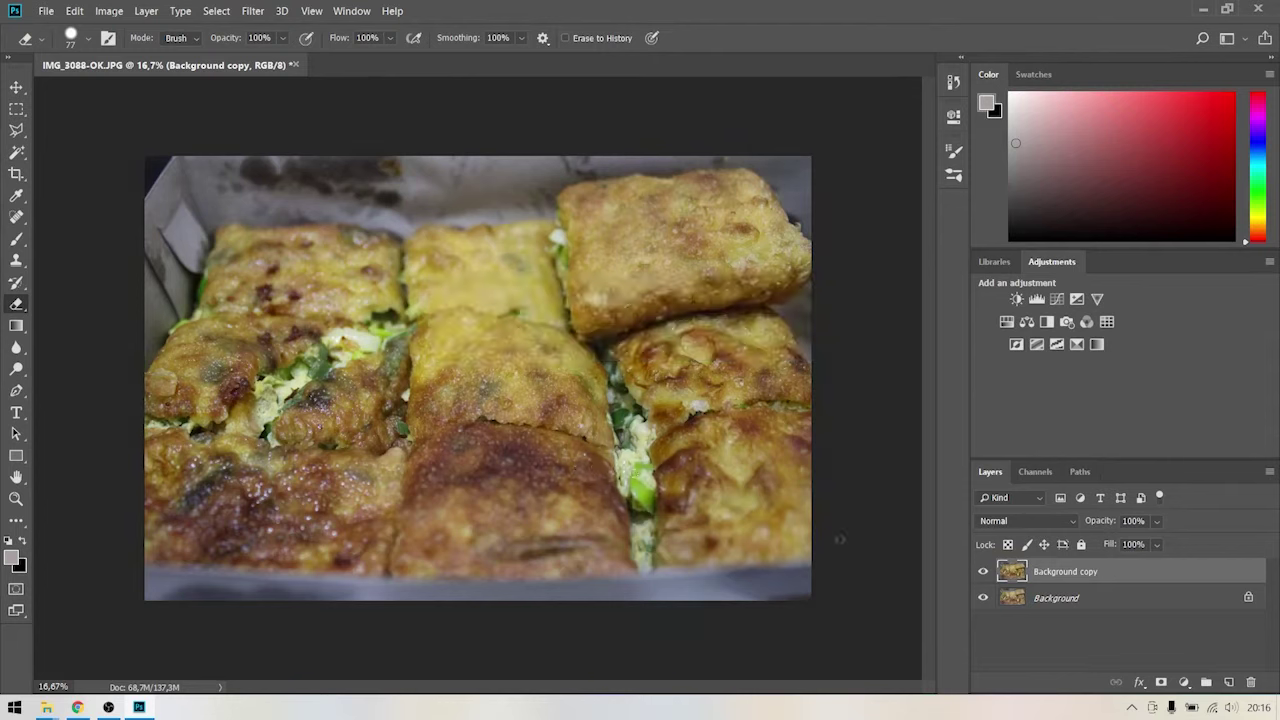
Toggle the Background copy layer's visibility twice to compare it against the original, leaving it visible
click(981, 575)
click(981, 574)
click(981, 574)
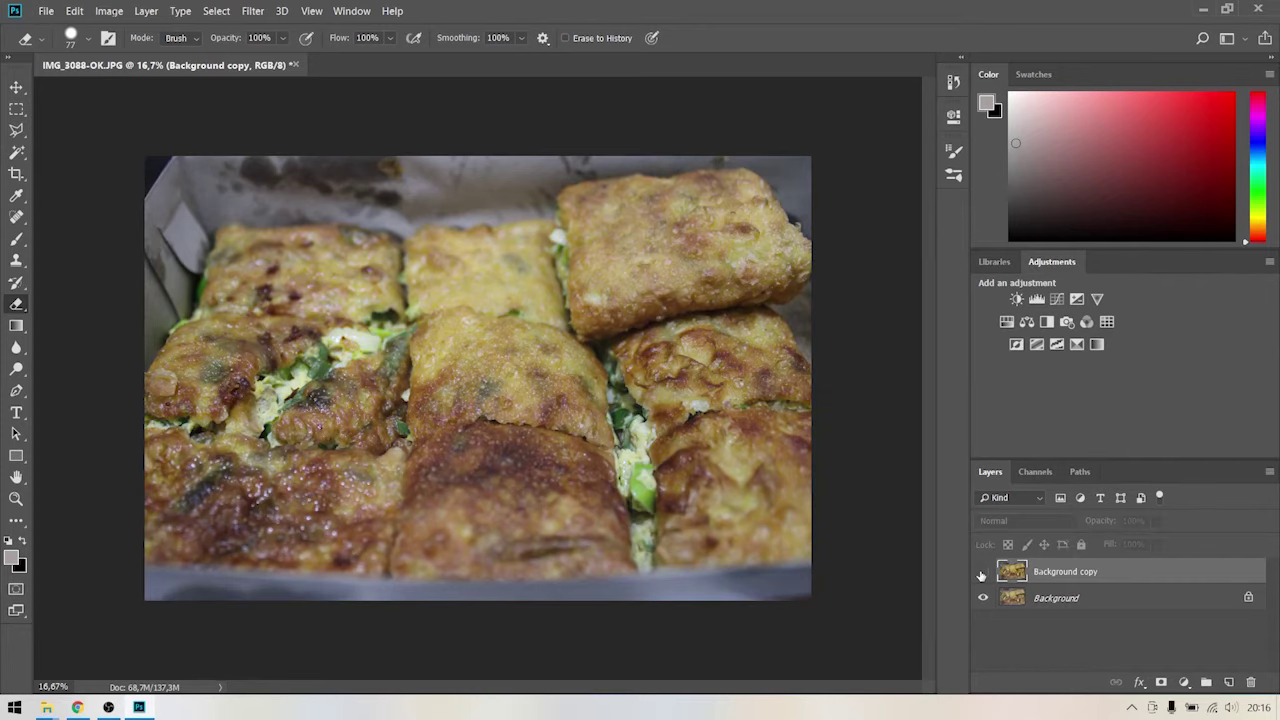
click(981, 574)
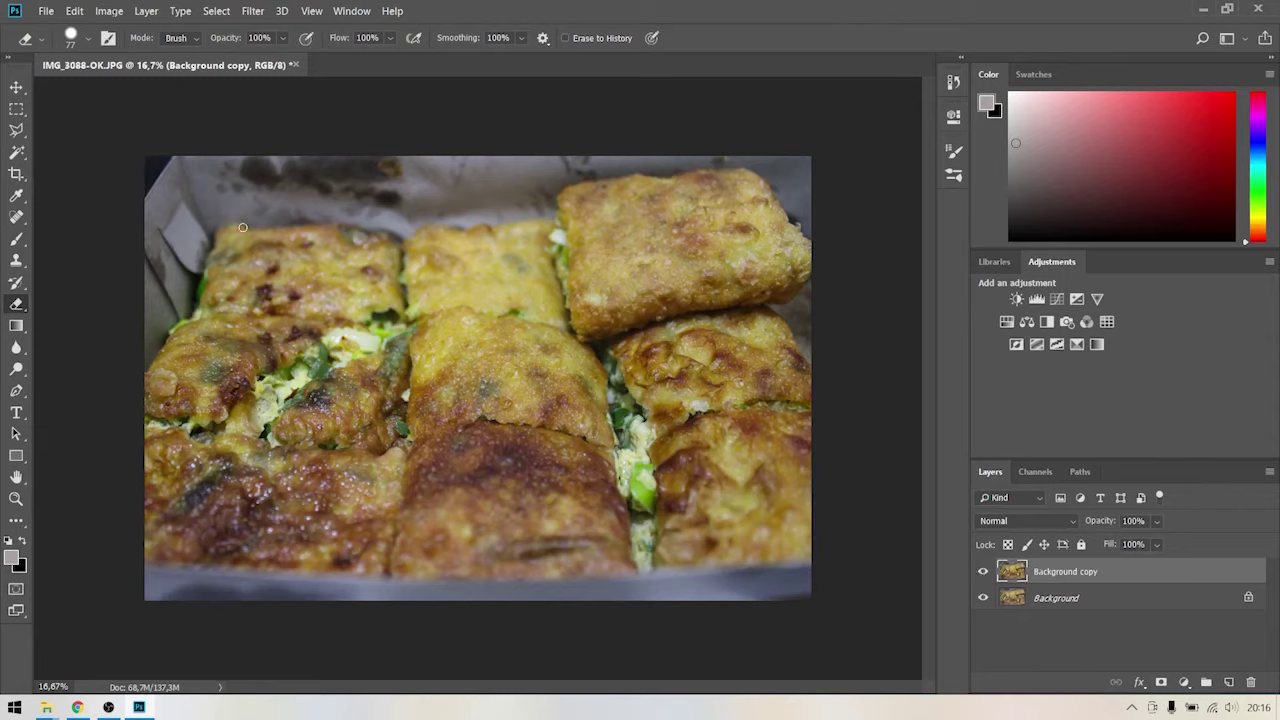
click(44, 12)
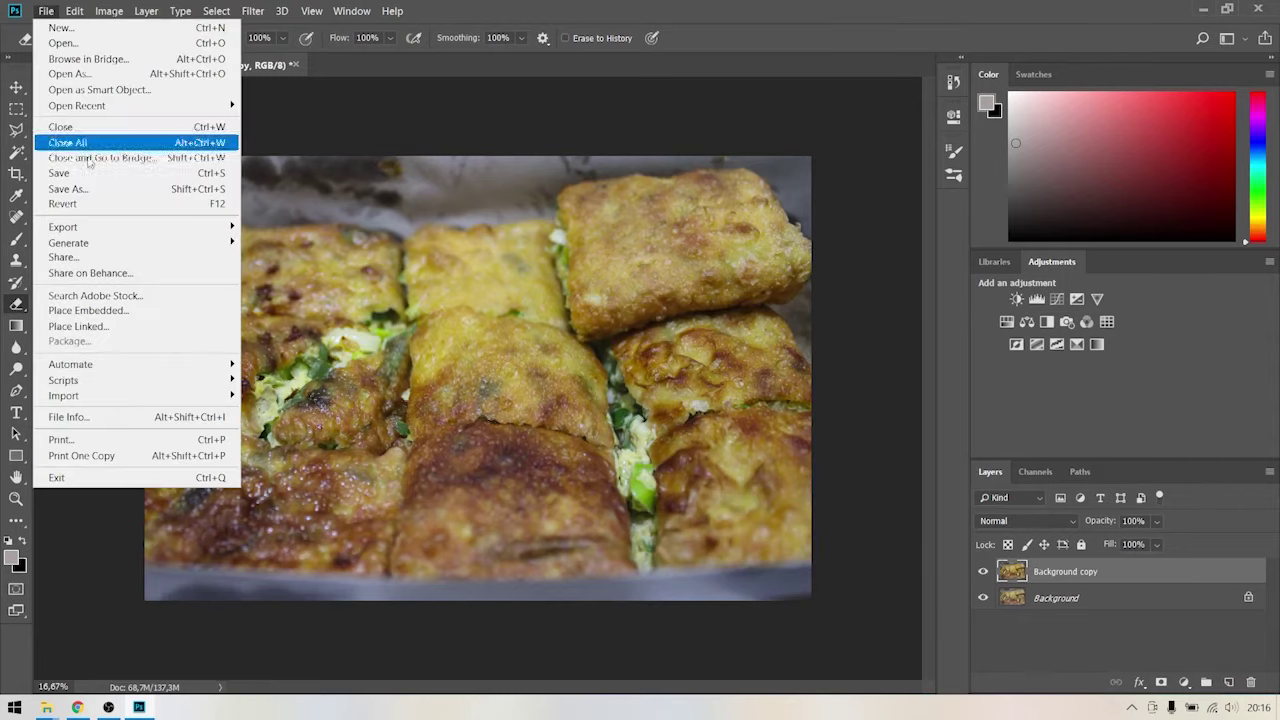
mouse_move(63, 227)
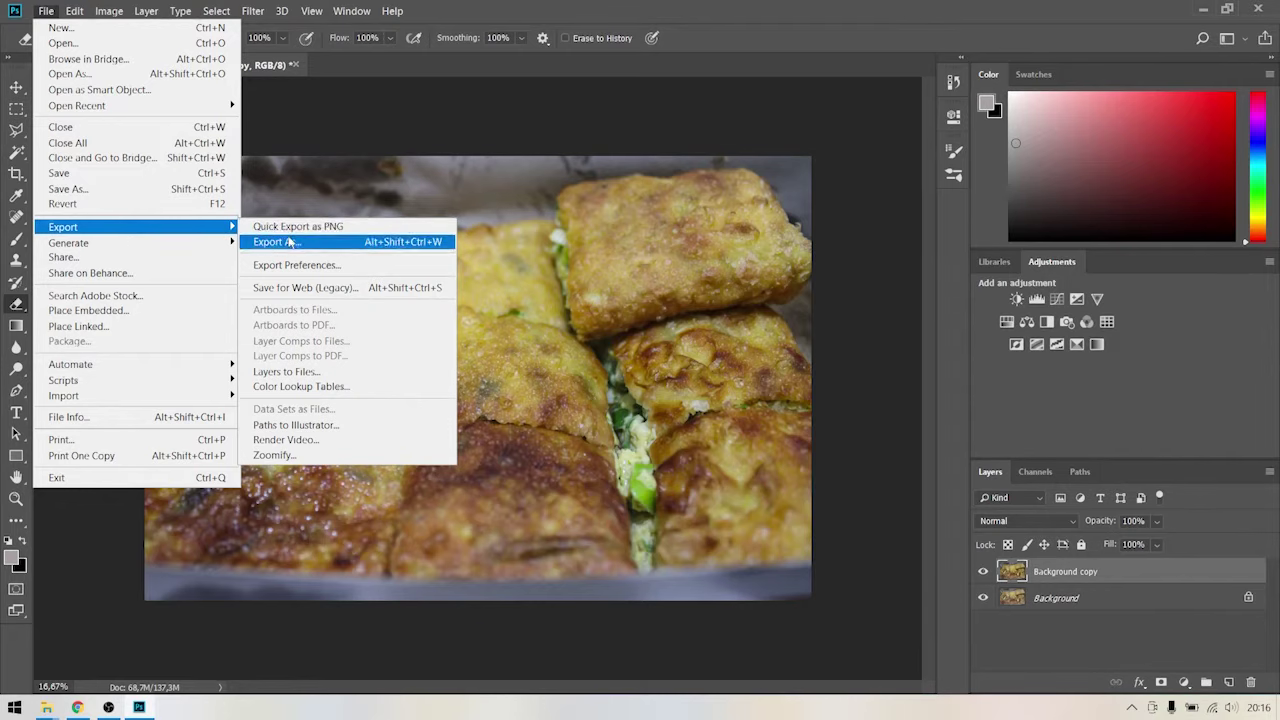
Export the edited photo as a 100% quality JPG named IMG_3088-E into the Foto folder
click(289, 242)
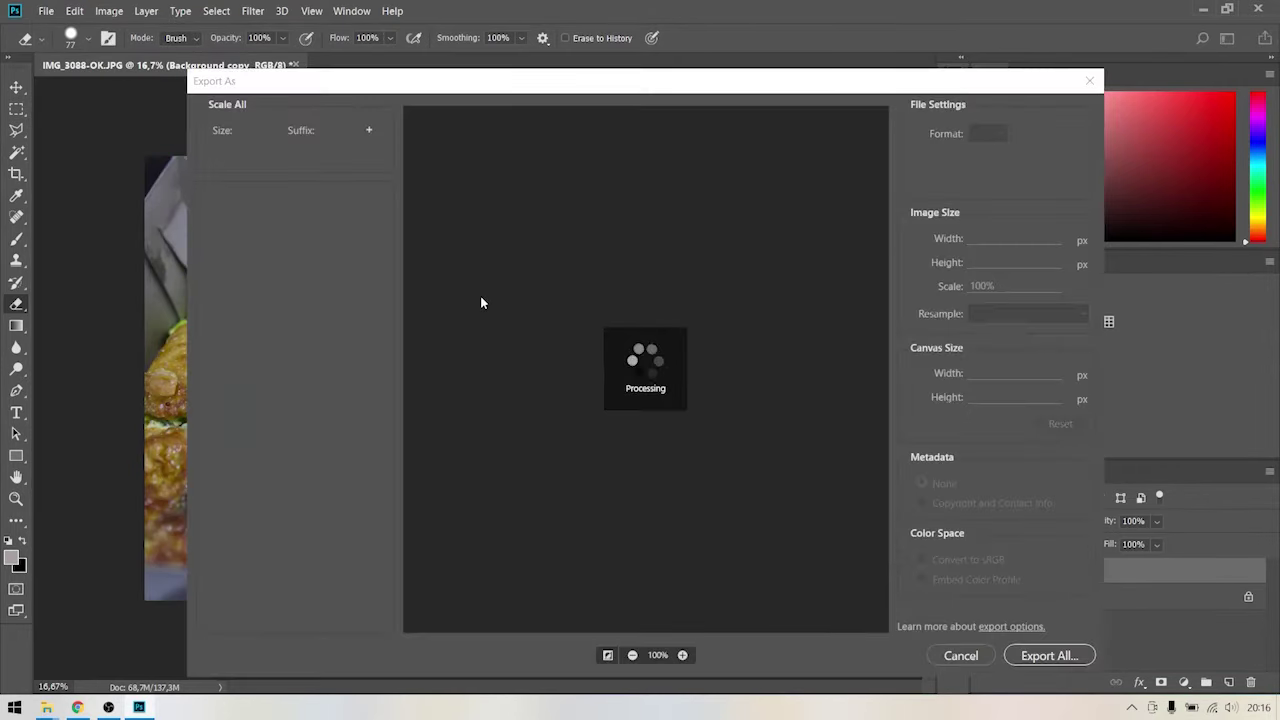
click(1045, 658)
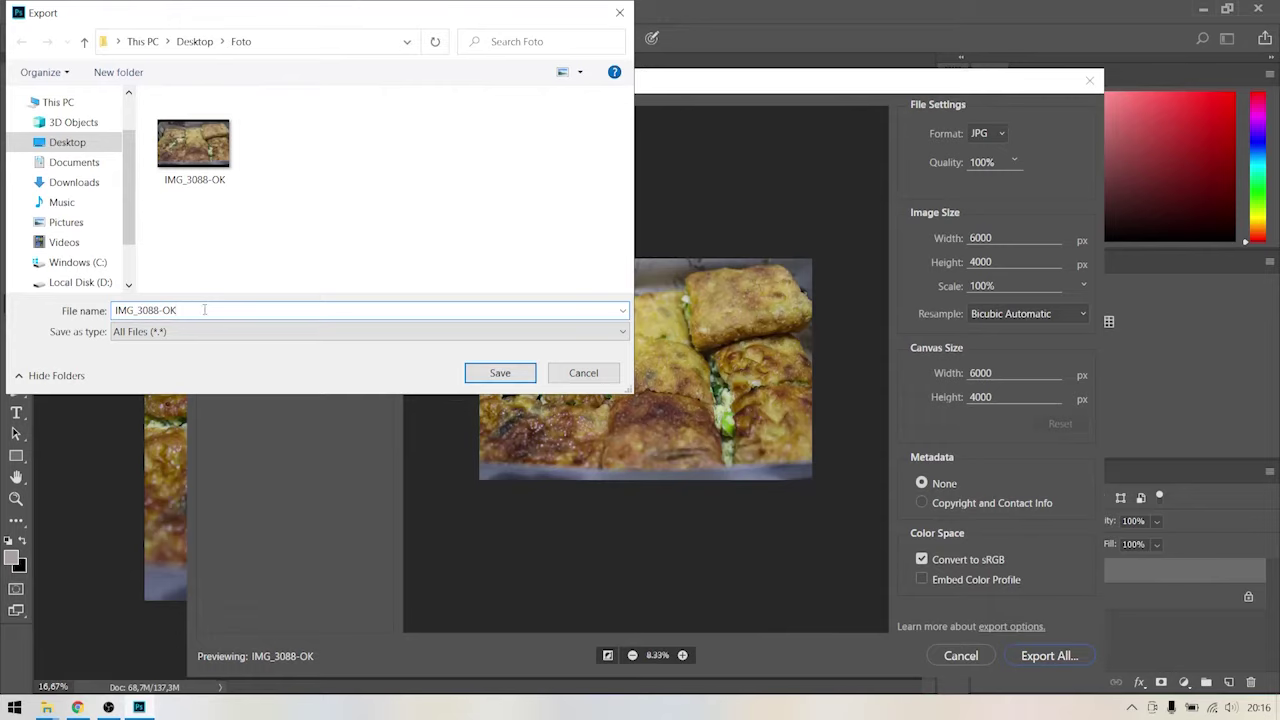
key(BackSpace)
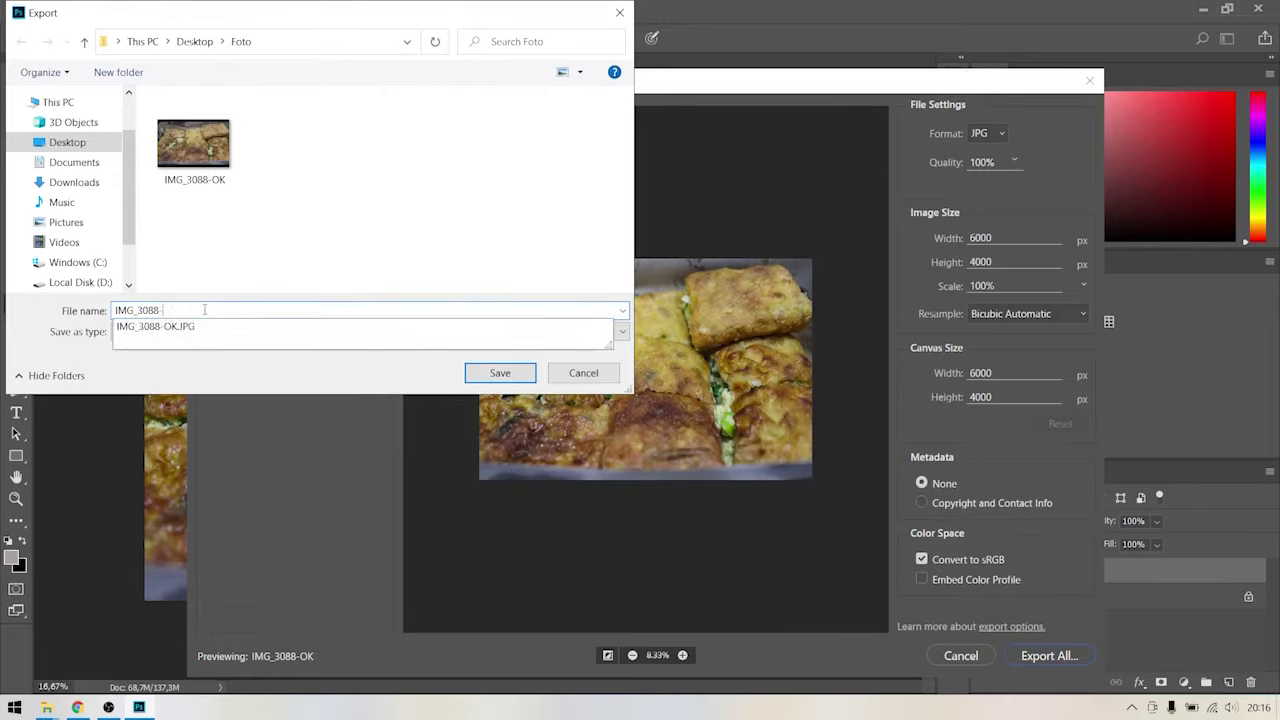
text(E)
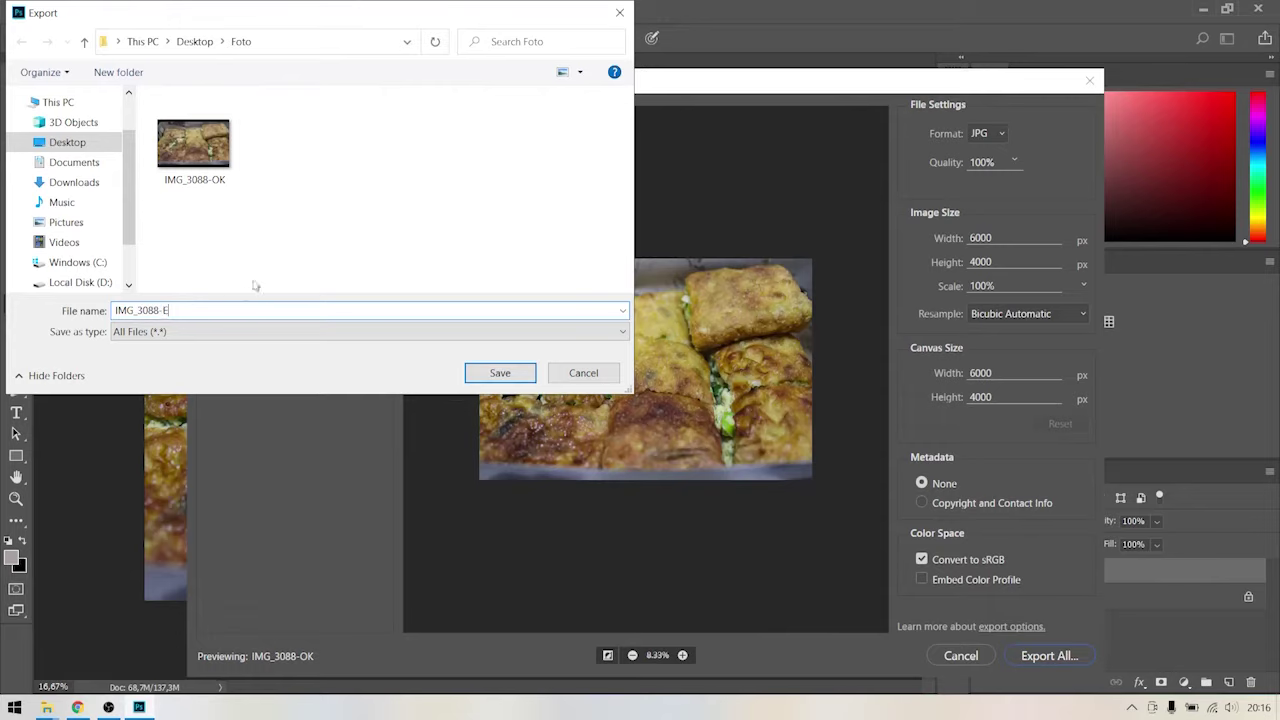
click(505, 375)
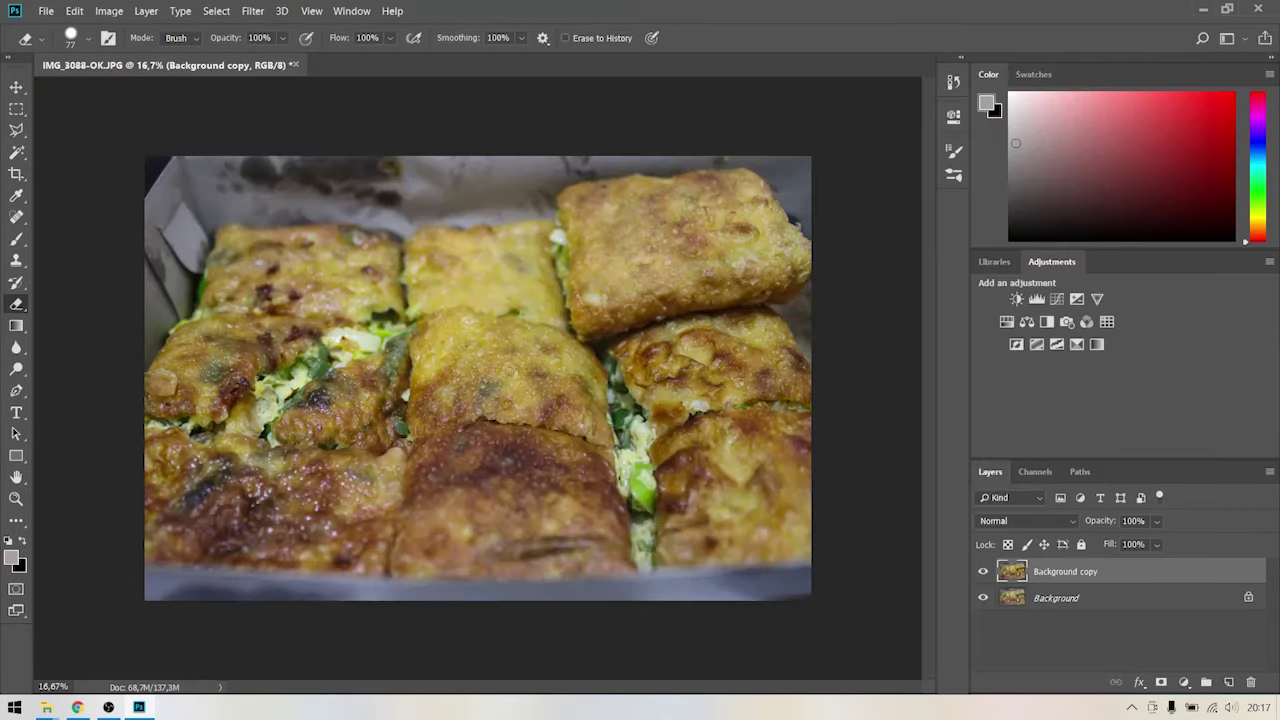
Minimize Photoshop and refresh the Windows desktop
click(1202, 8)
right_click(421, 289)
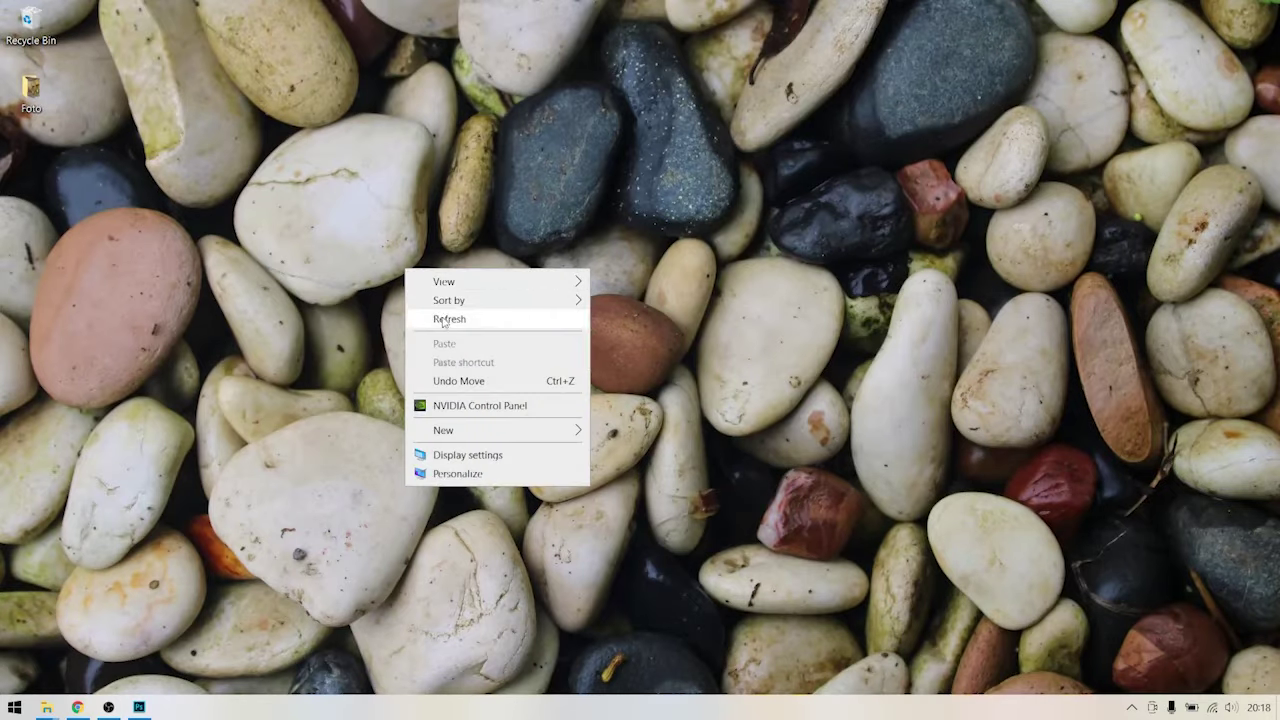
click(445, 318)
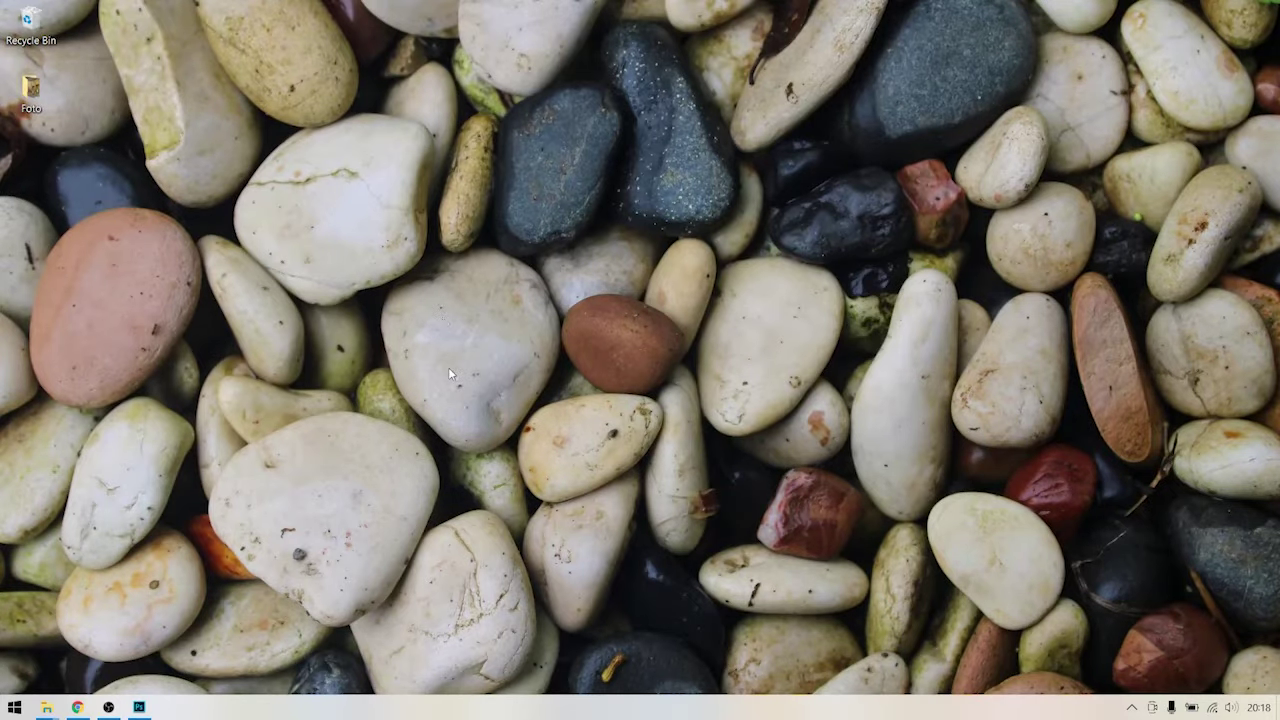
Drag IMG_3088-E.jpg from the desktop Foto folder into Shutterstock's upload drop area
double_click(31, 92)
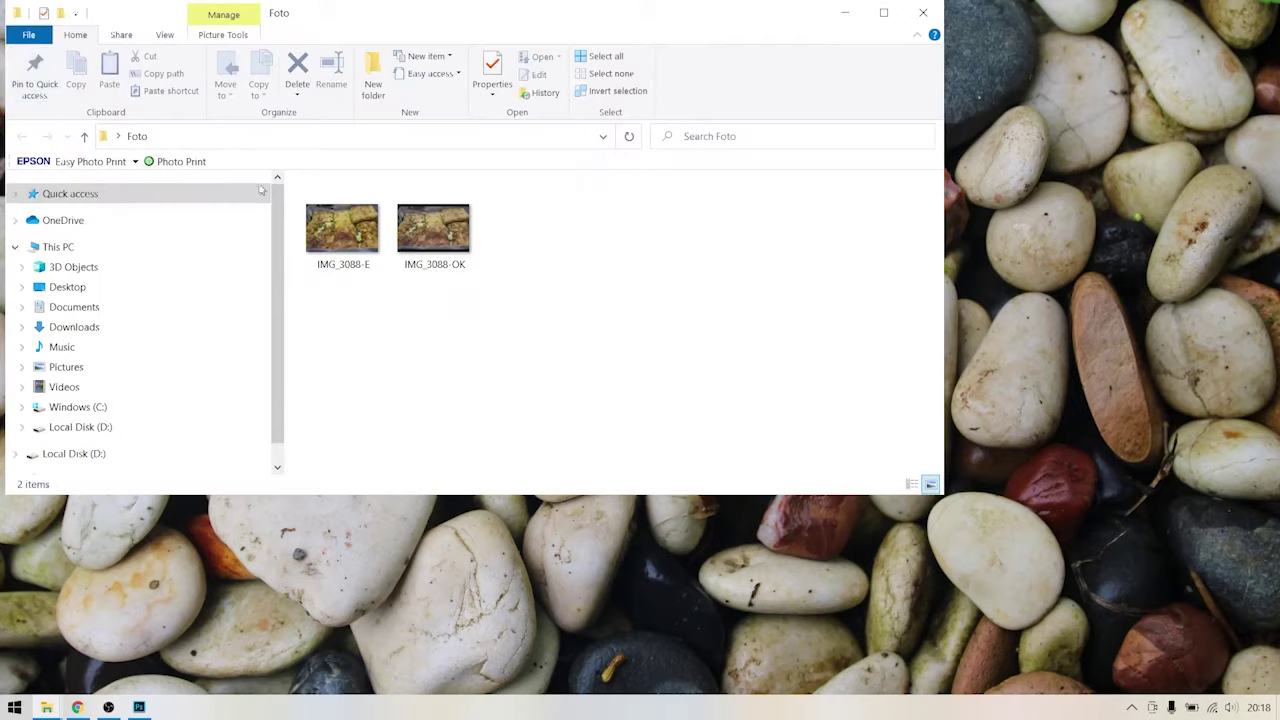
mouse_move(341, 230)
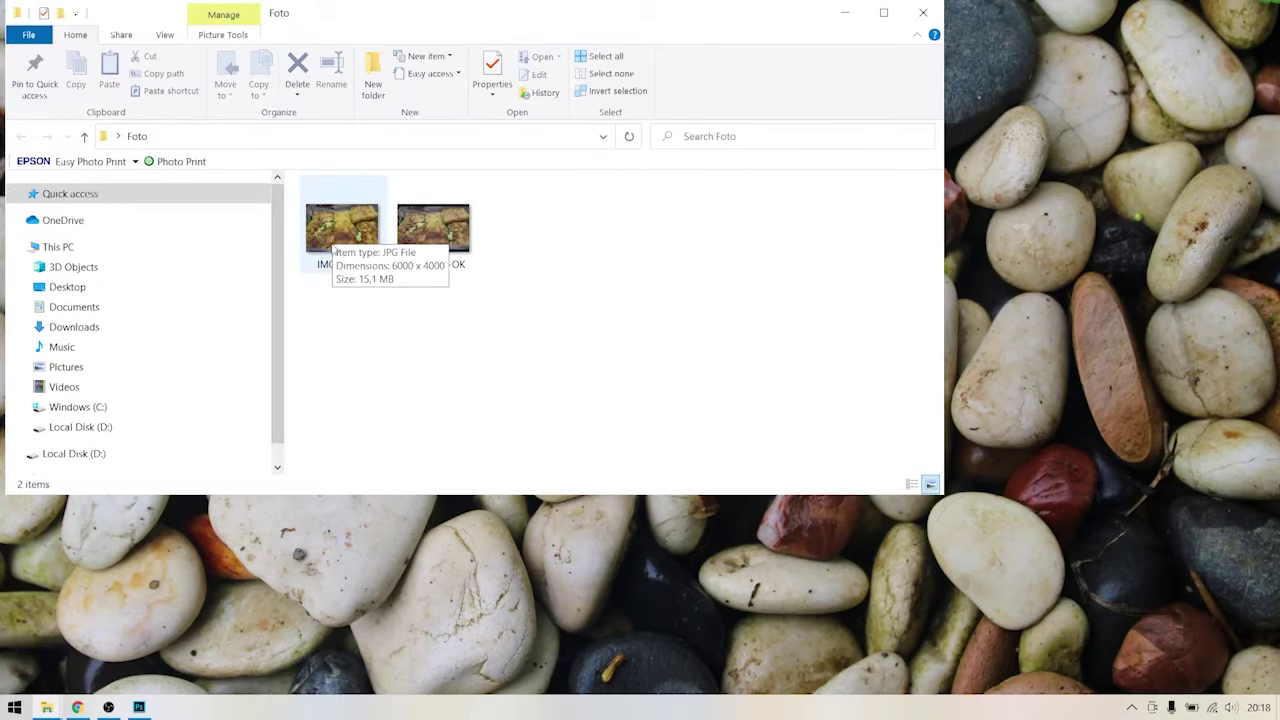
mouse_move(333, 243)
mouse_down()
mouse_move(77, 707)
mouse_move(594, 337)
mouse_up()
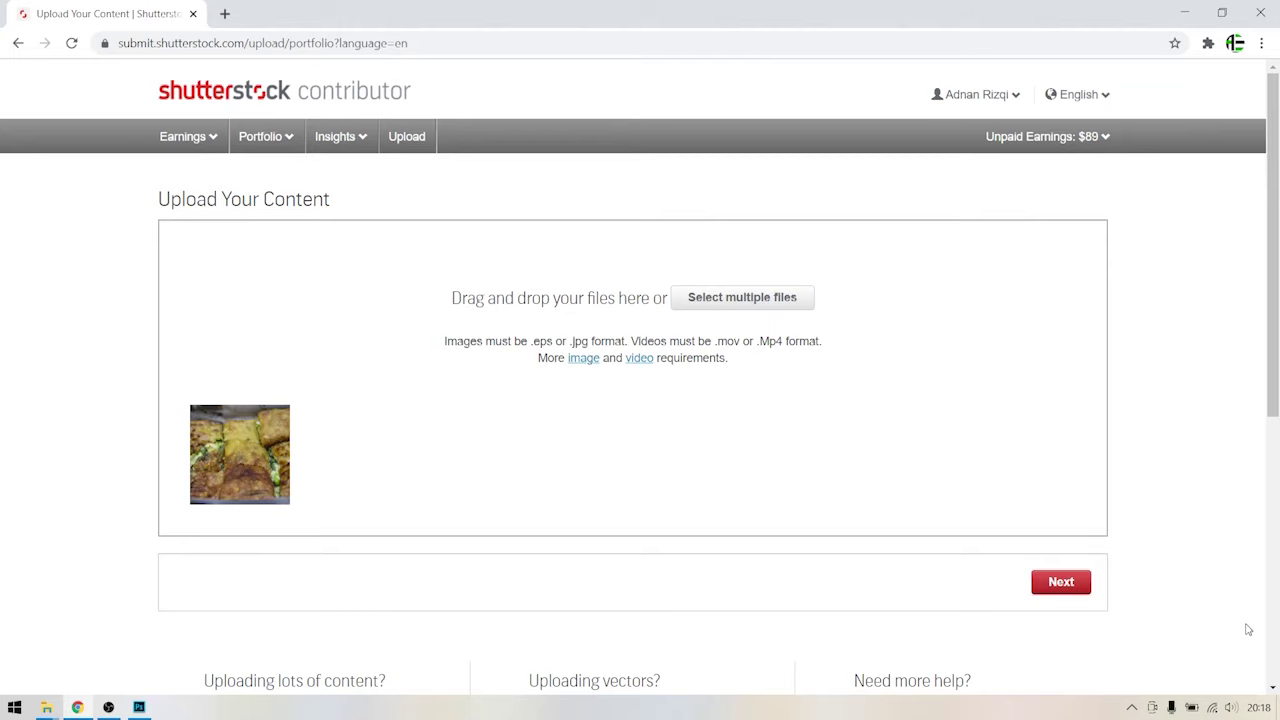
Continue to submission details, then show the rejected IMG_3087 photo in the Reviewed list
click(1072, 588)
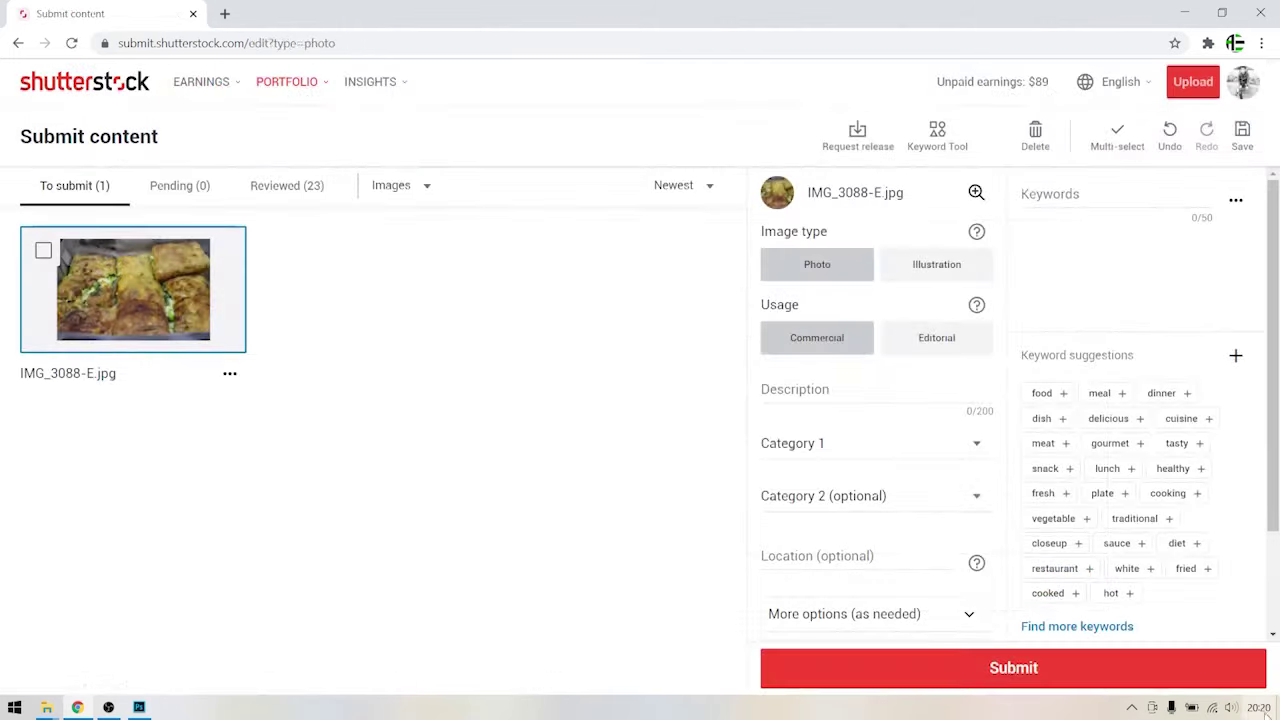
click(323, 187)
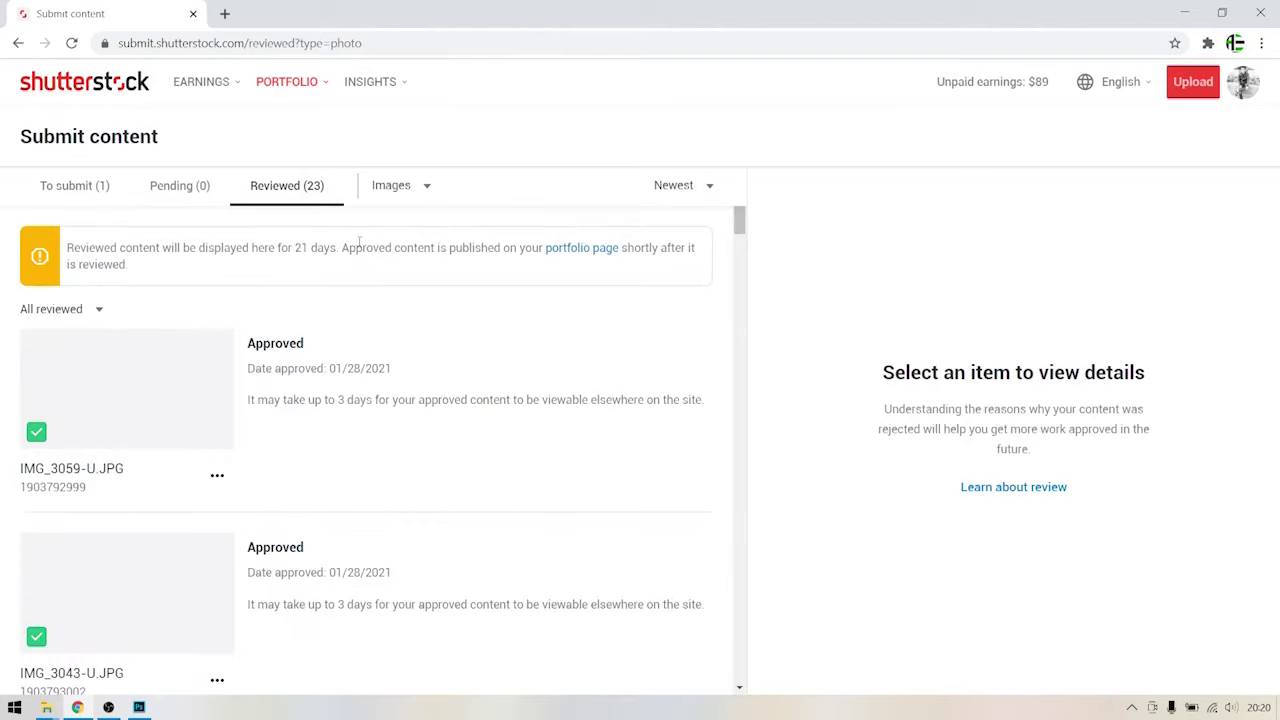
scroll(286, 414, down, 3)
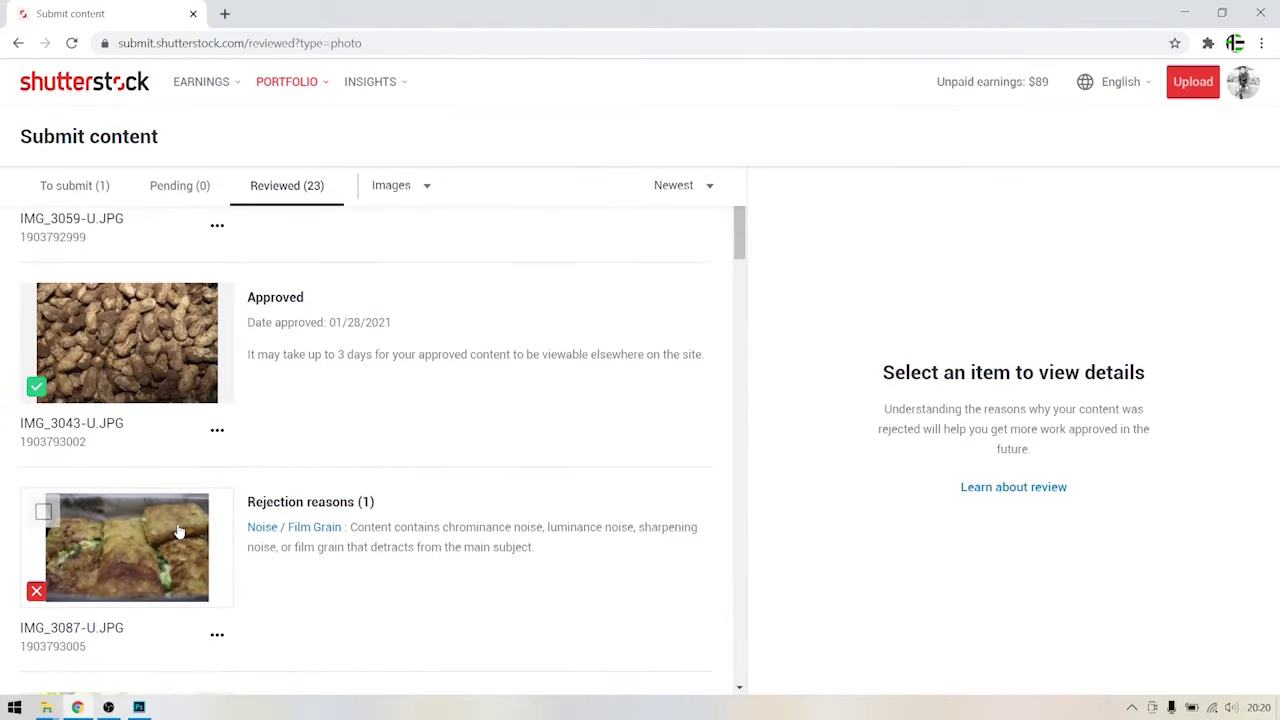
click(179, 531)
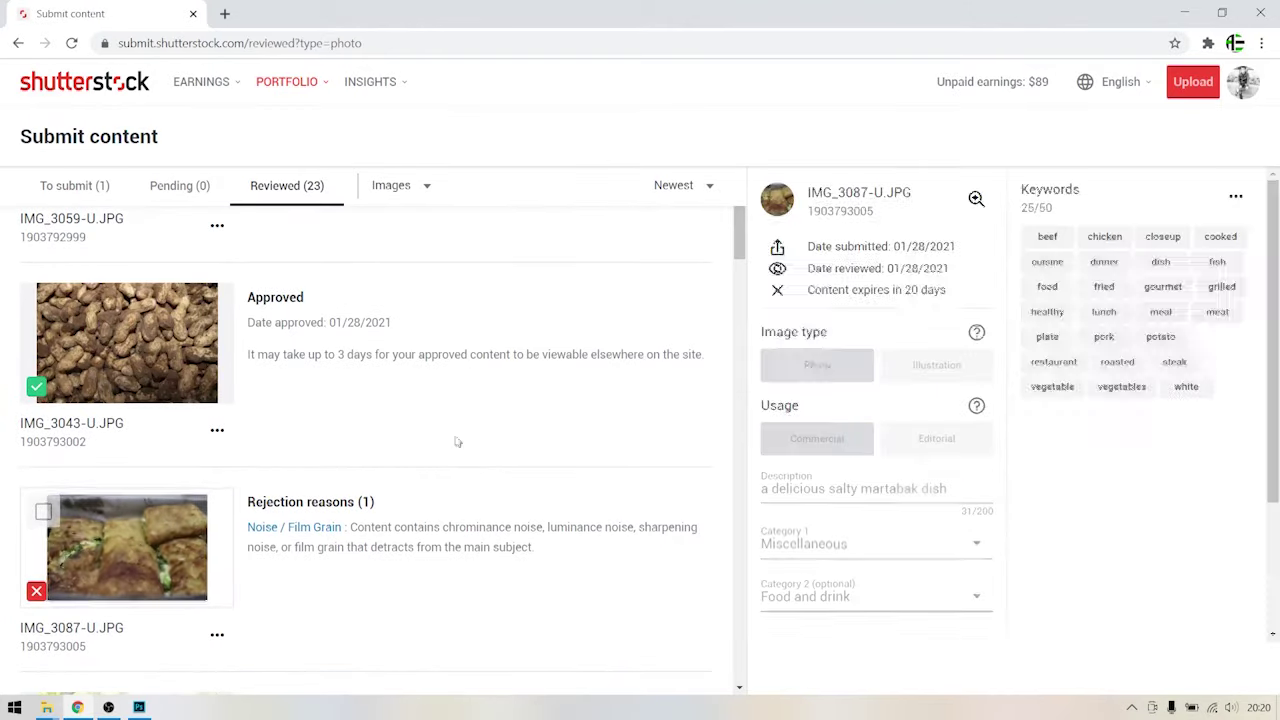
Copy IMG_3087's description and go back to the To submit list
drag(962, 494, 765, 484)
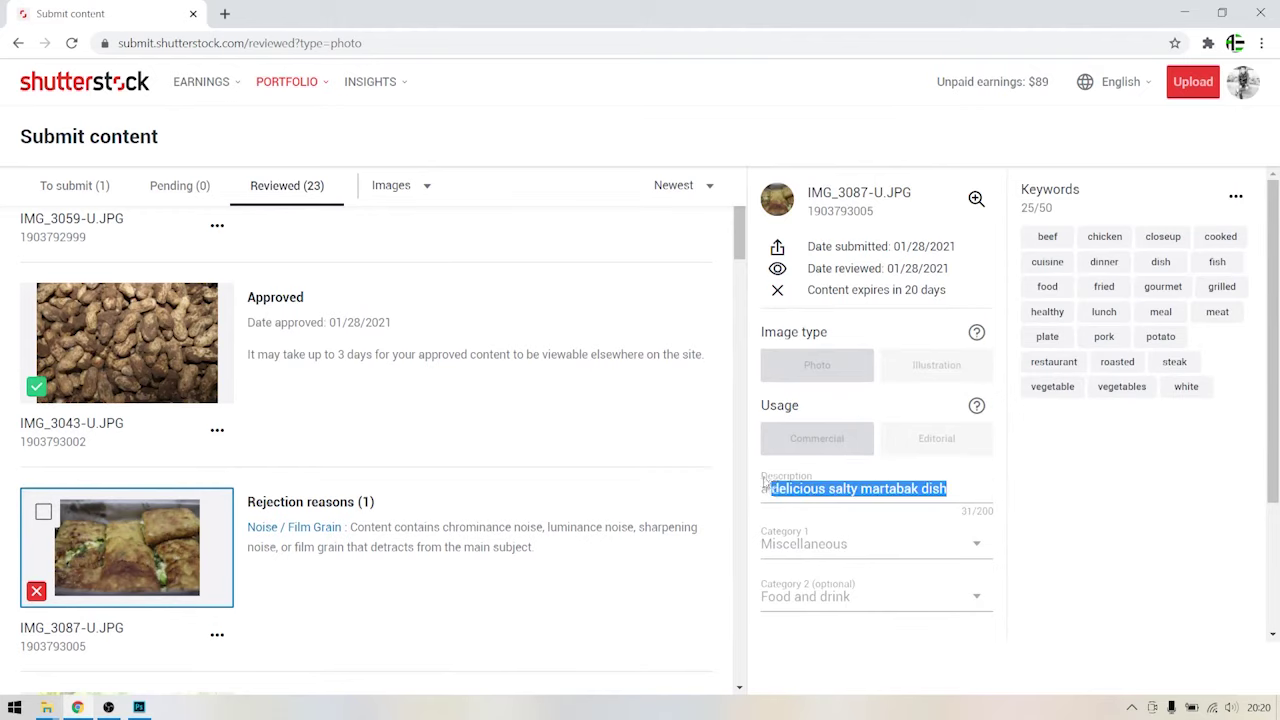
right_click(797, 490)
click(808, 500)
click(100, 185)
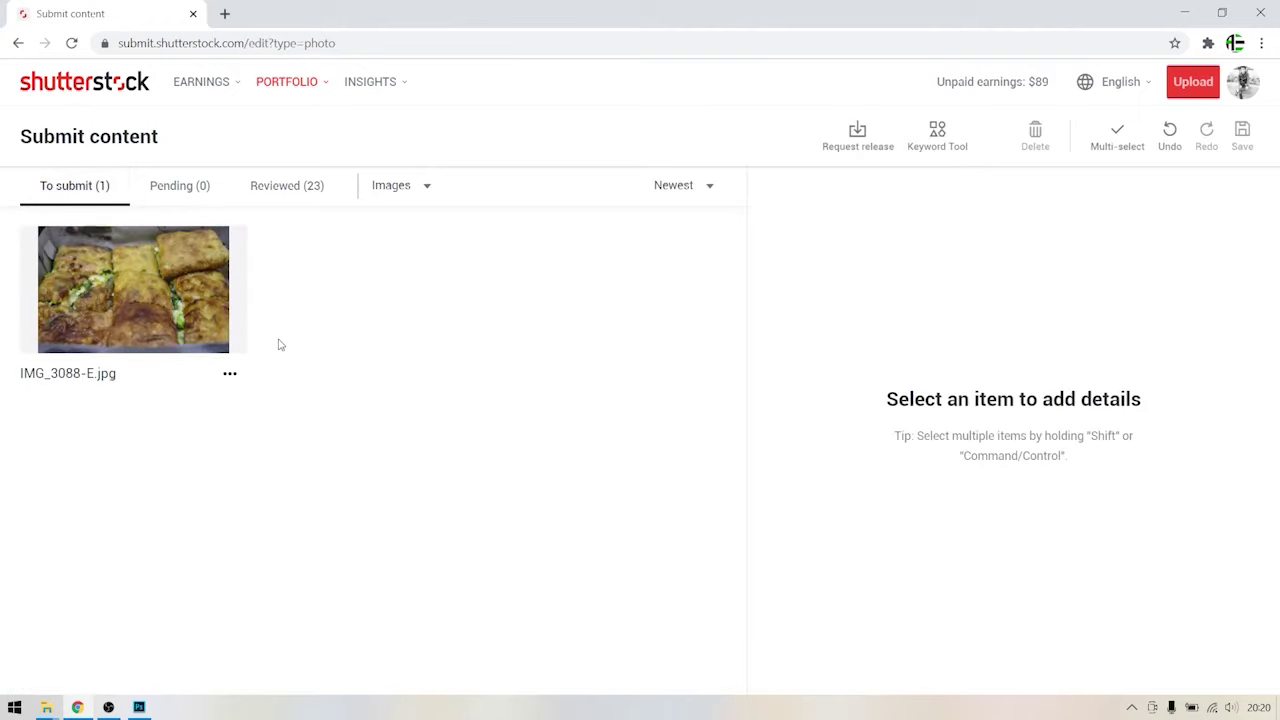
Paste 'a delicious salty martabak dish' as IMG_3088-E.jpg's description
click(197, 333)
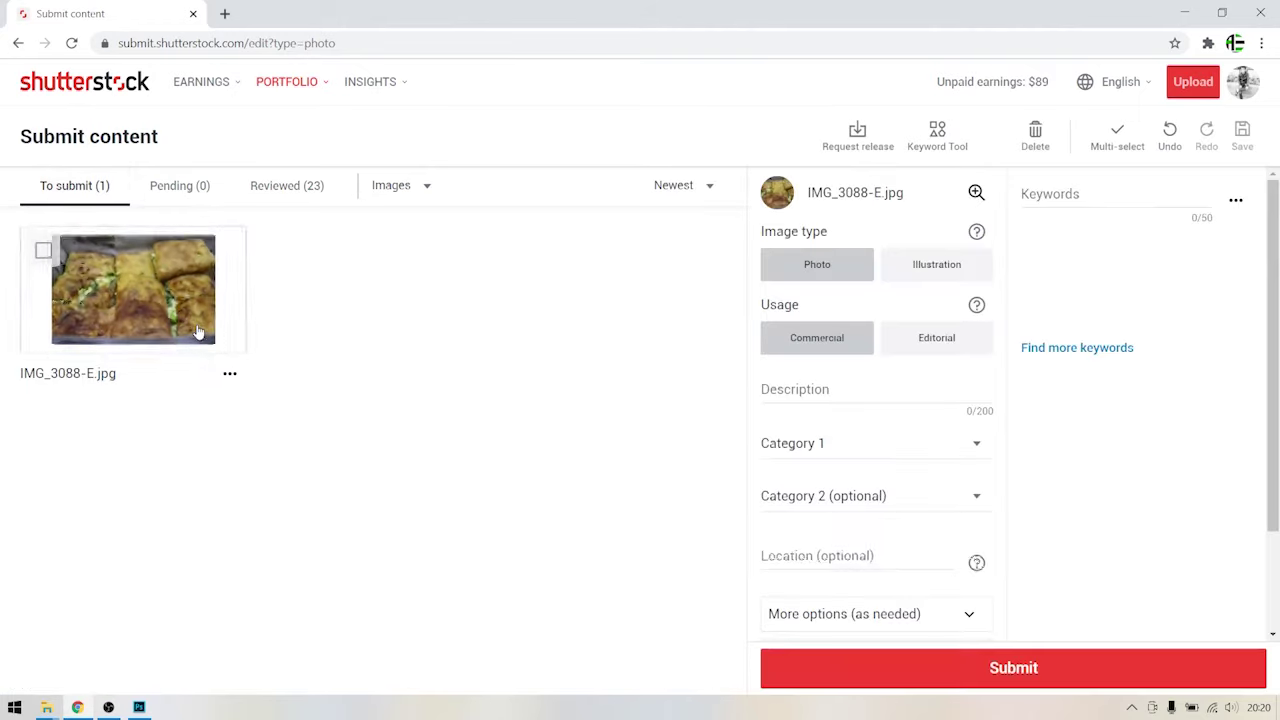
click(831, 399)
right_click(831, 397)
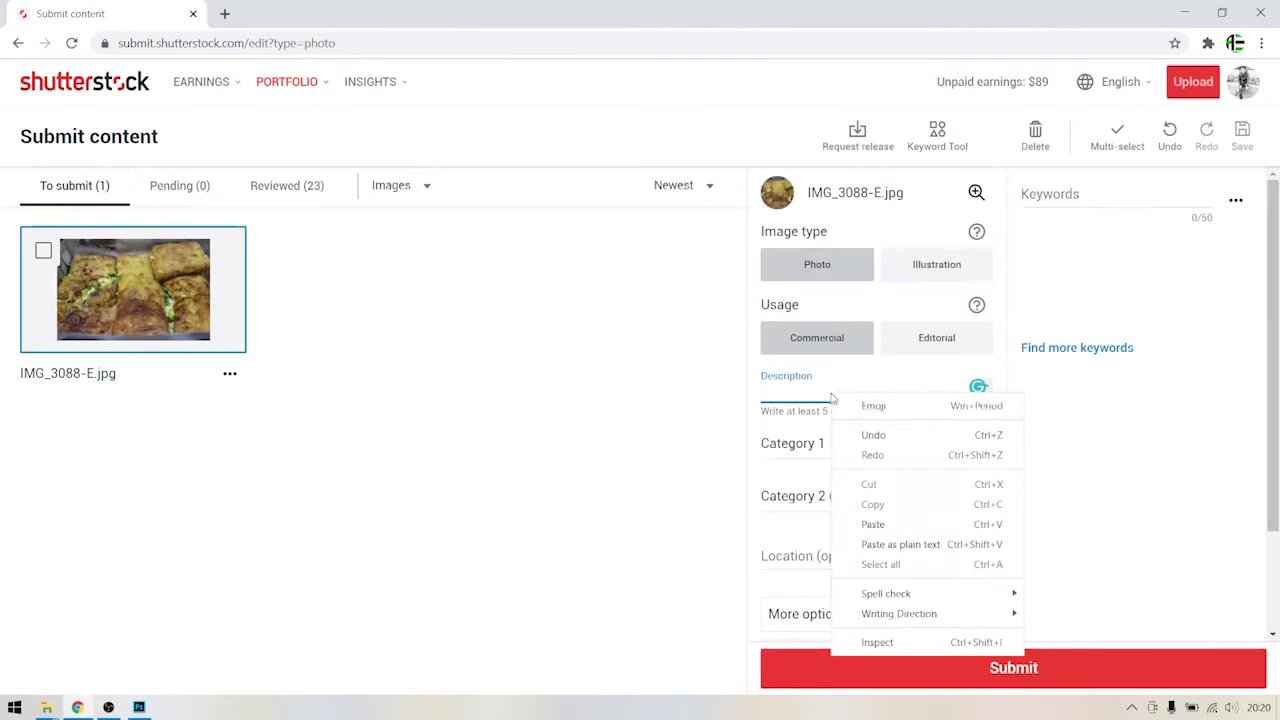
click(868, 524)
click(643, 452)
mouse_move(290, 82)
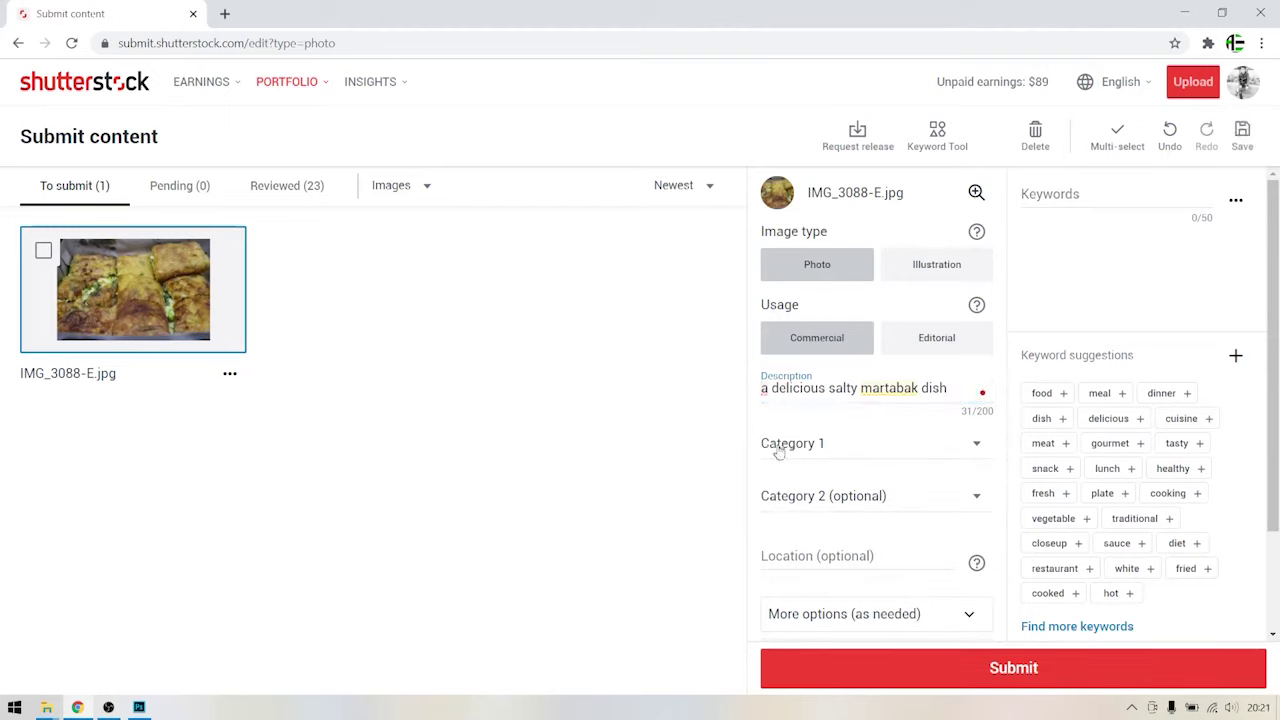
Copy all 25 keywords from the rejected IMG_3087 photo and return to To submit
click(306, 189)
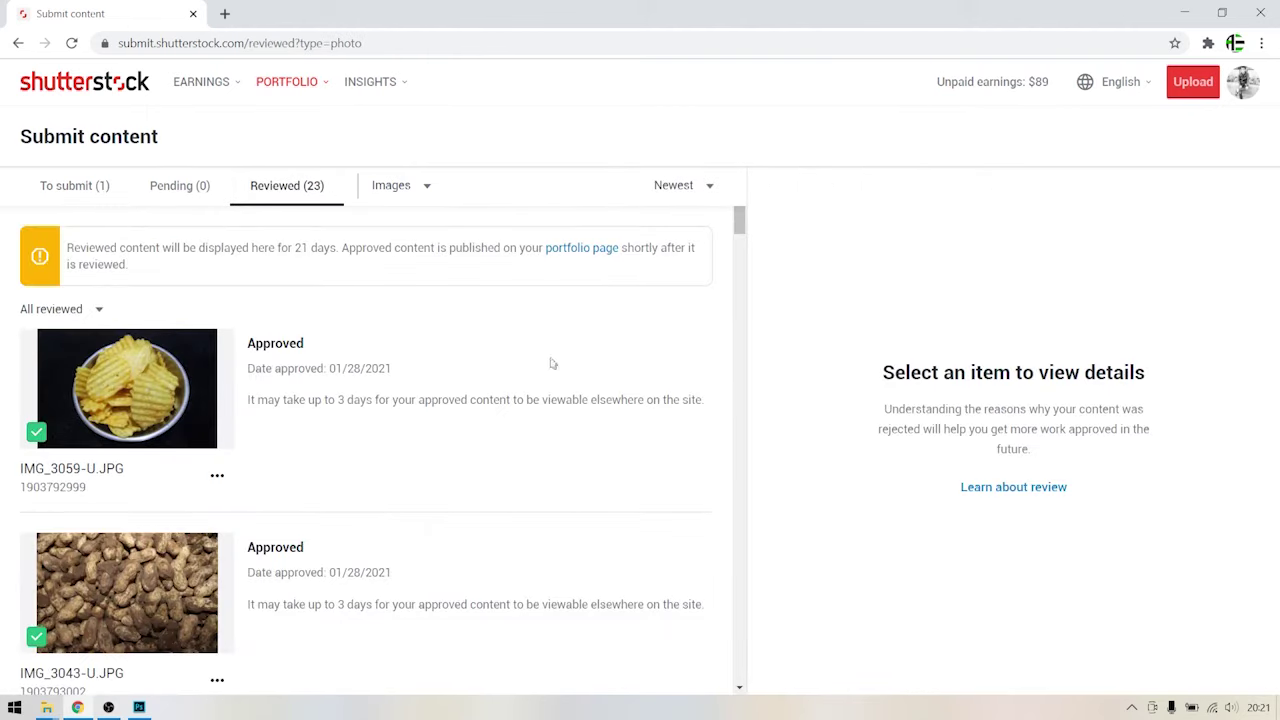
scroll(400, 450, down, 2)
click(196, 618)
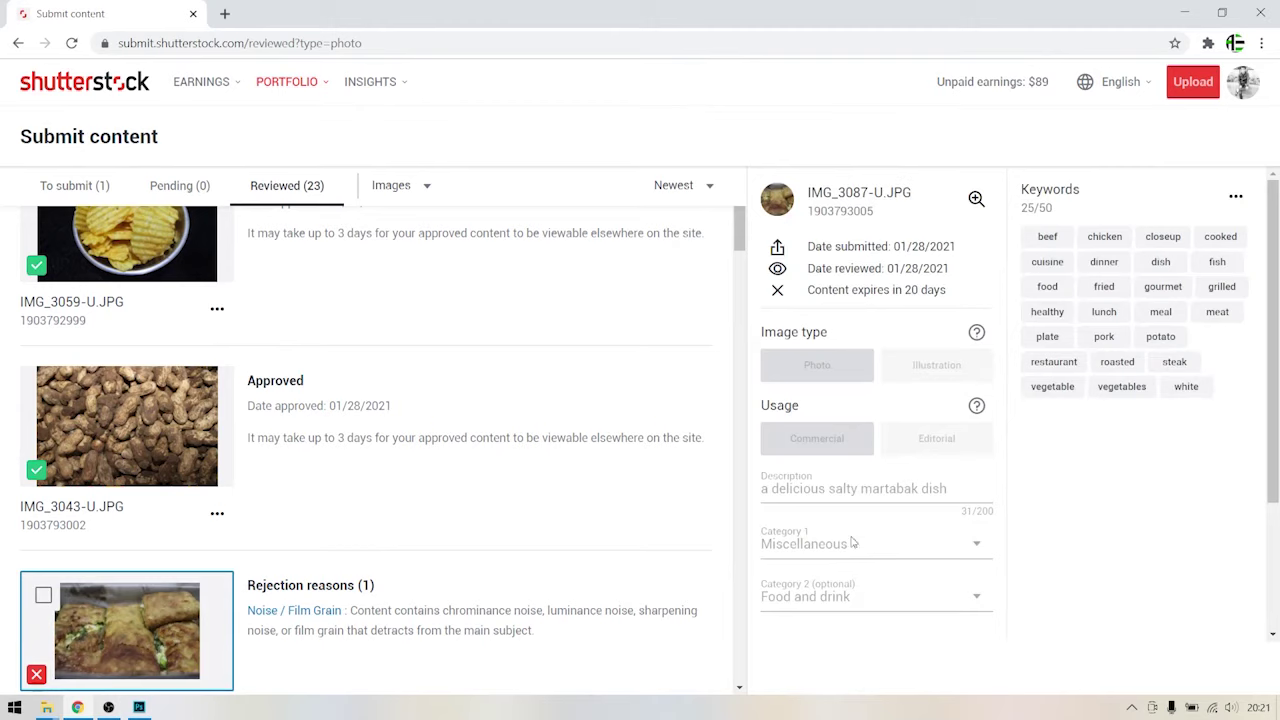
click(1236, 201)
click(1200, 199)
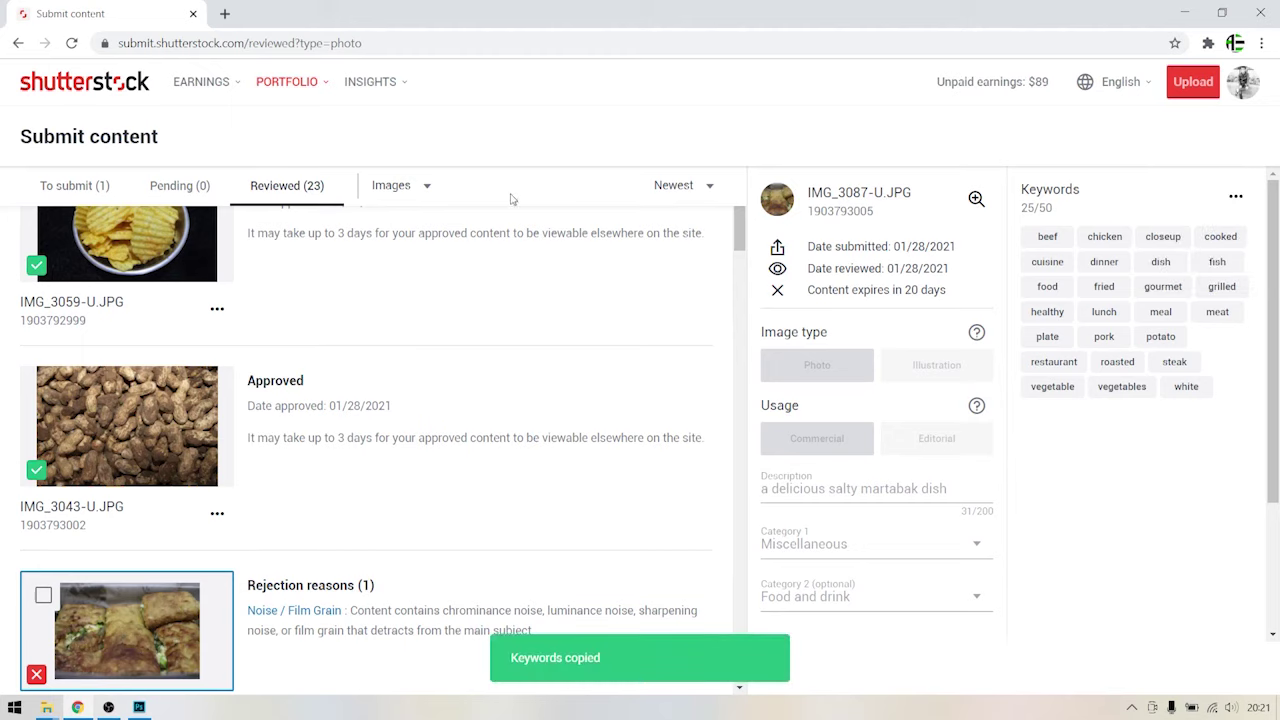
click(95, 188)
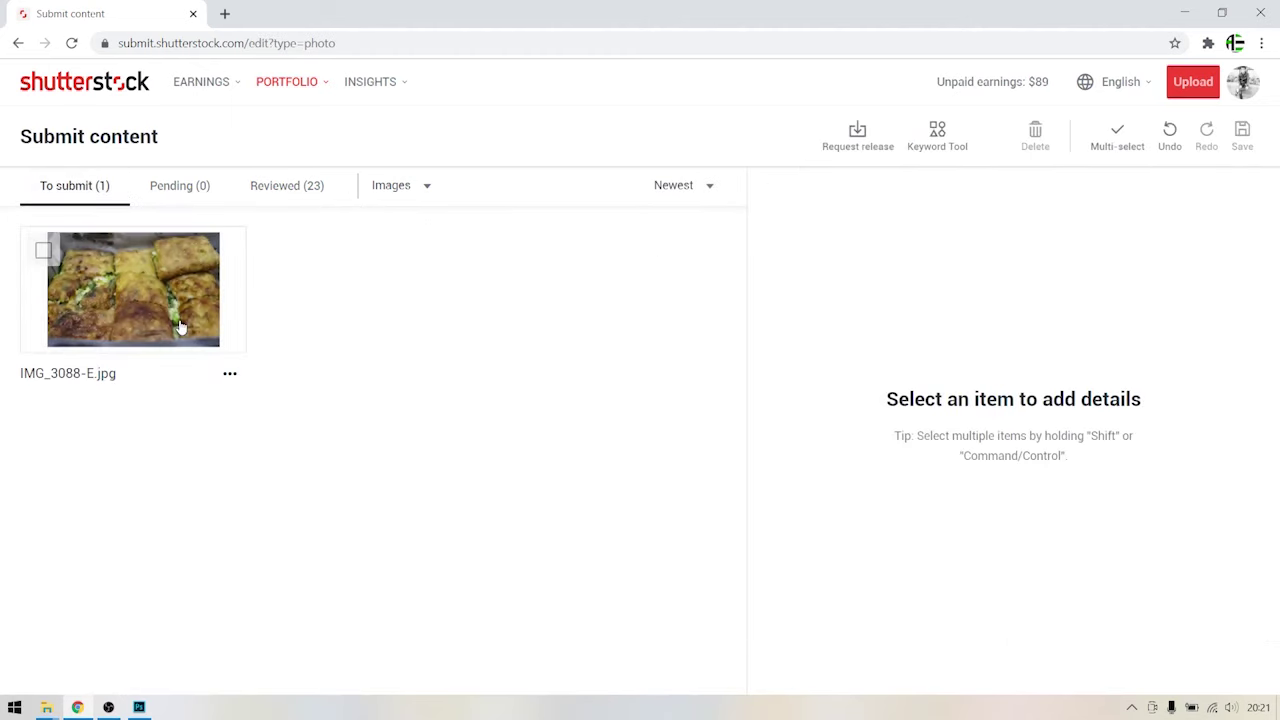
Set IMG_3088-E.jpg's categories to Food and drink and Miscellaneous
click(181, 327)
click(776, 447)
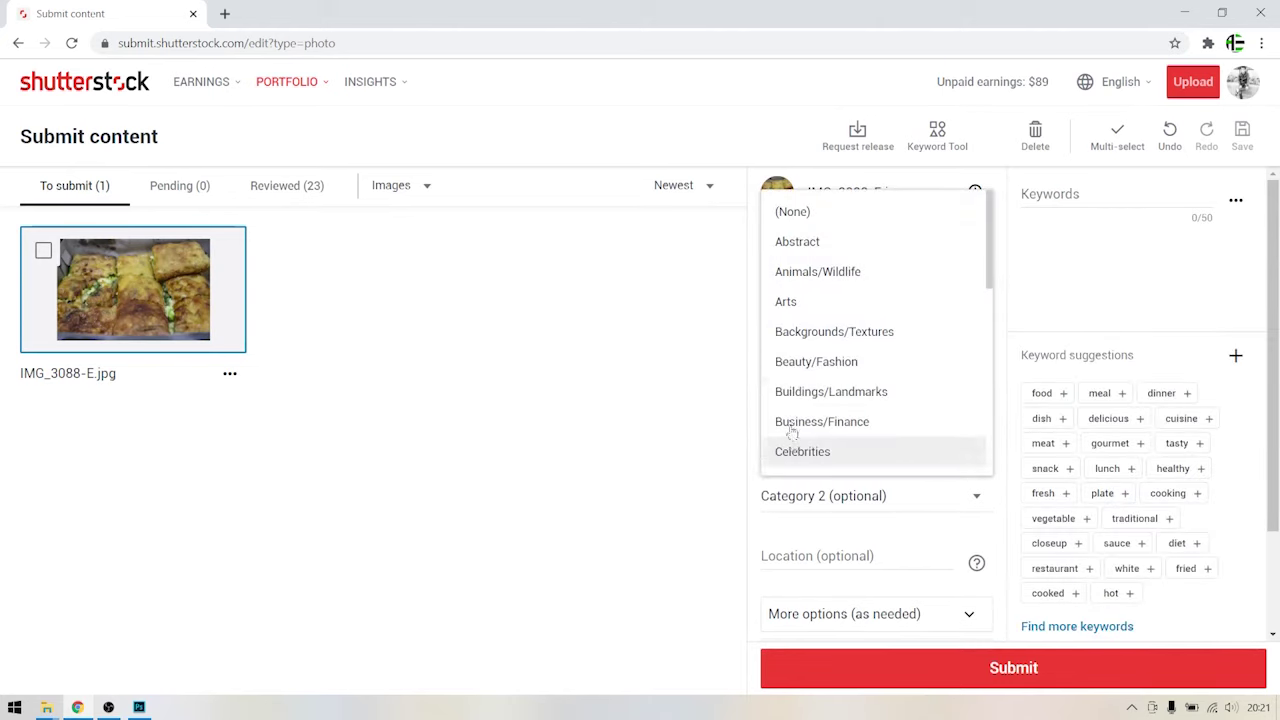
scroll(790, 420, down, 1)
scroll(792, 394, down, 2)
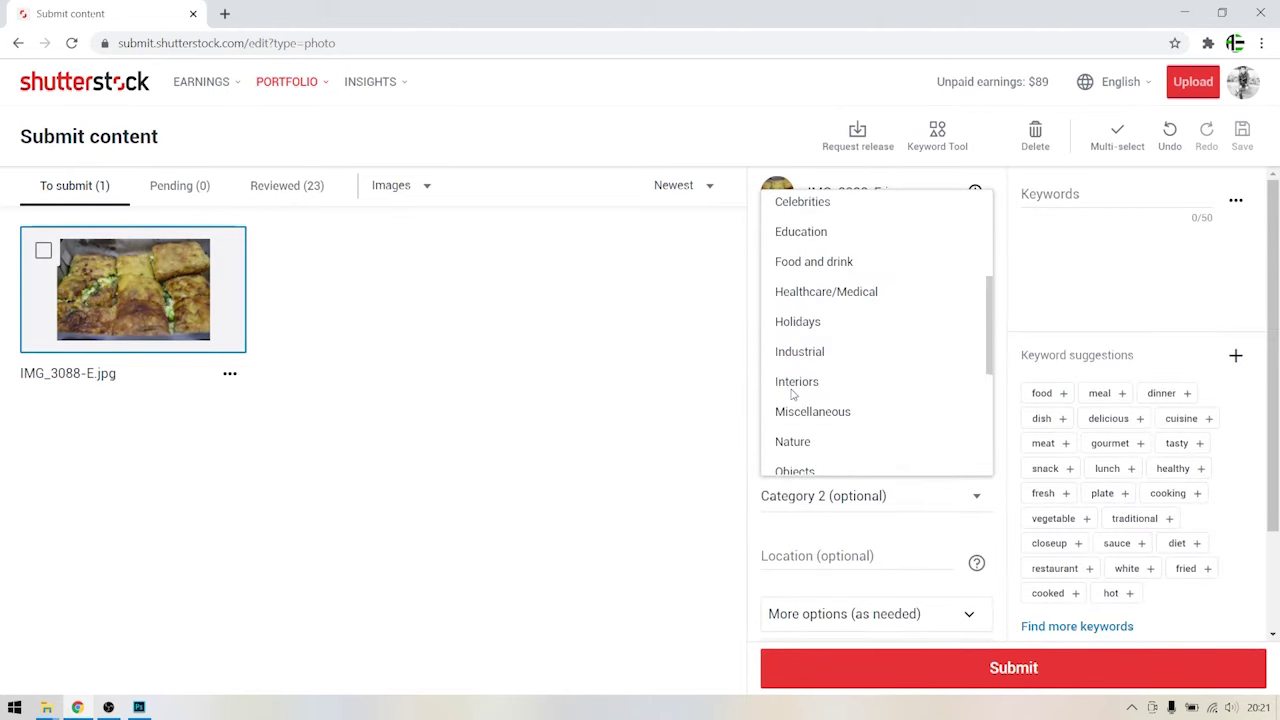
click(802, 262)
click(828, 499)
scroll(820, 440, down, 1)
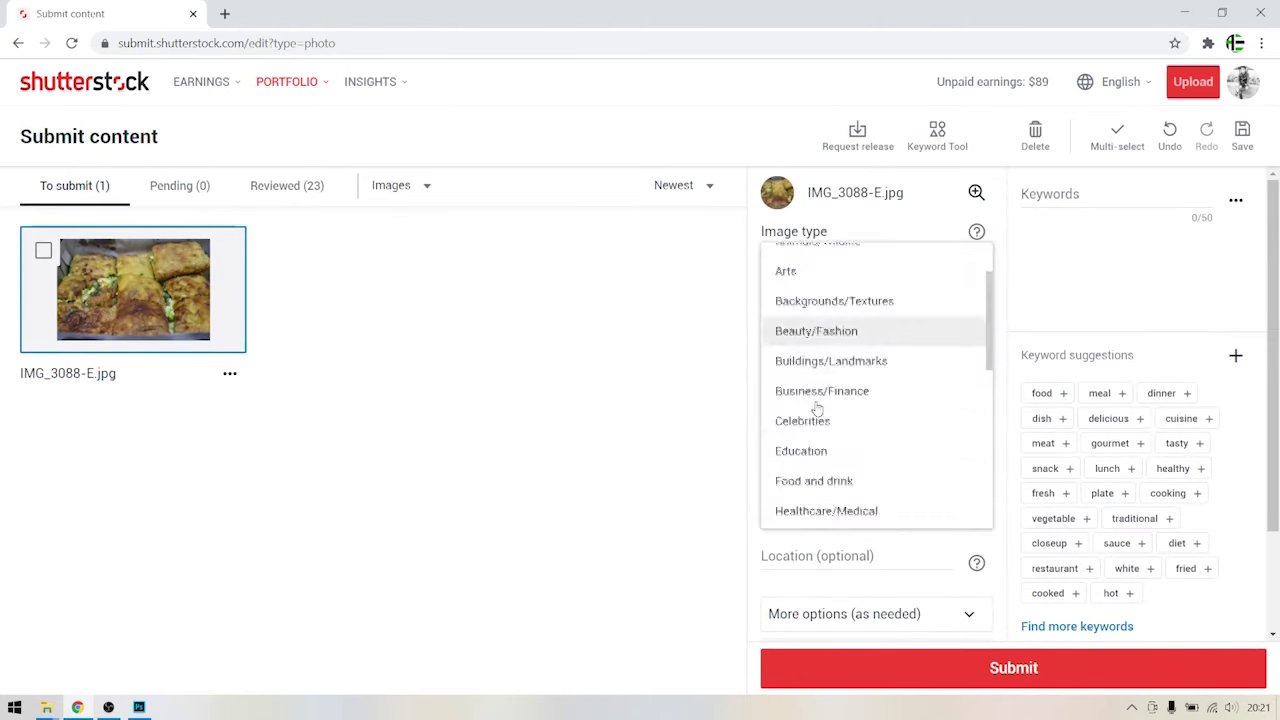
scroll(820, 408, down, 2)
click(818, 465)
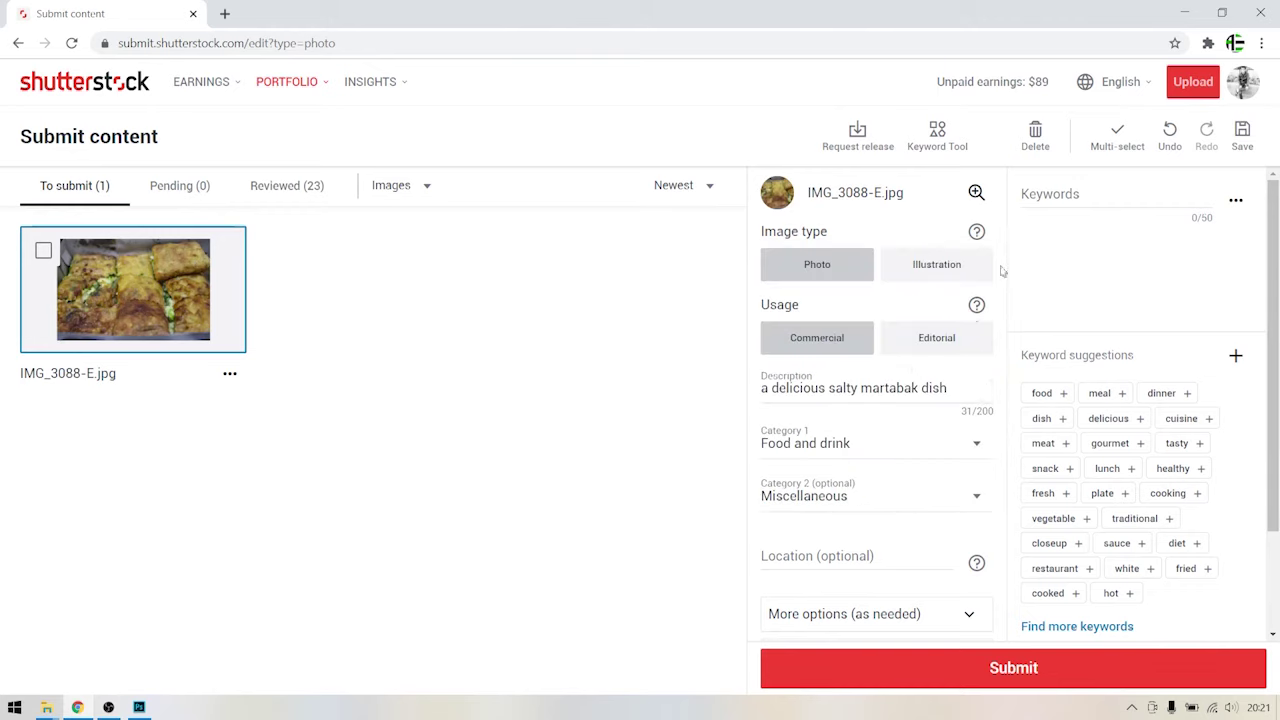
Paste the 25 copied keywords into the keywords field
click(1047, 192)
right_click(1049, 192)
click(1098, 334)
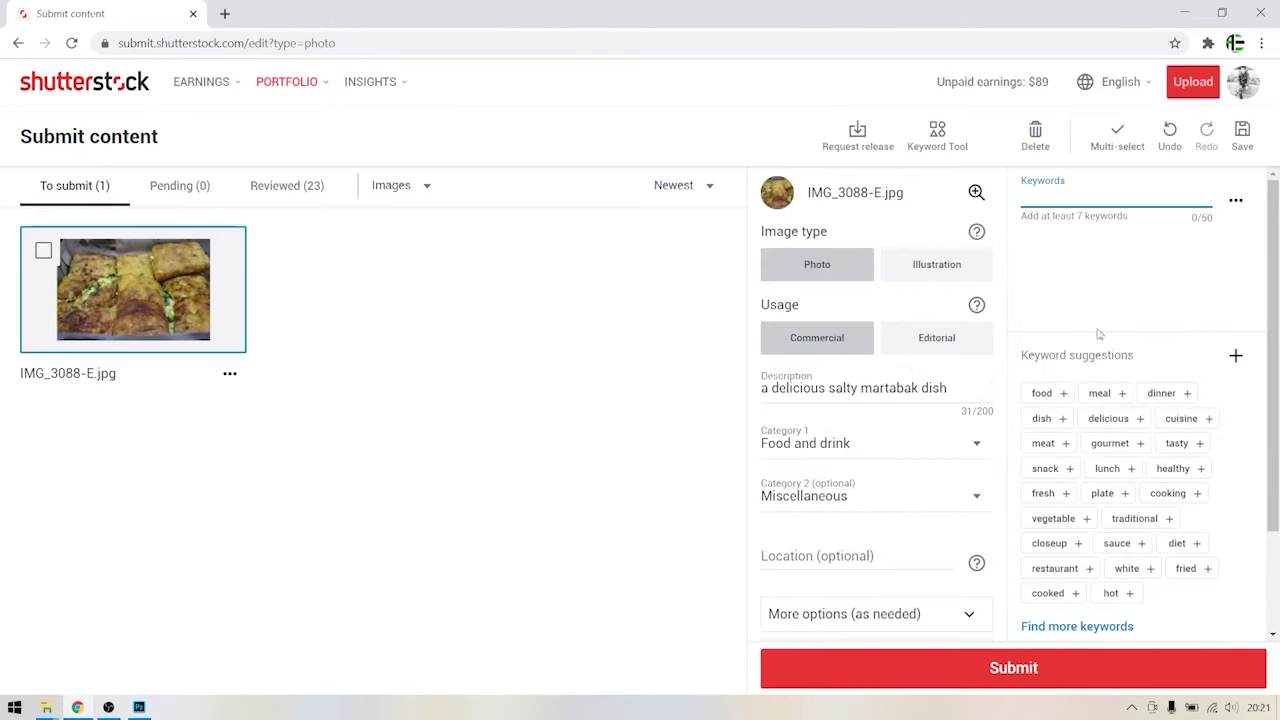
key(Return)
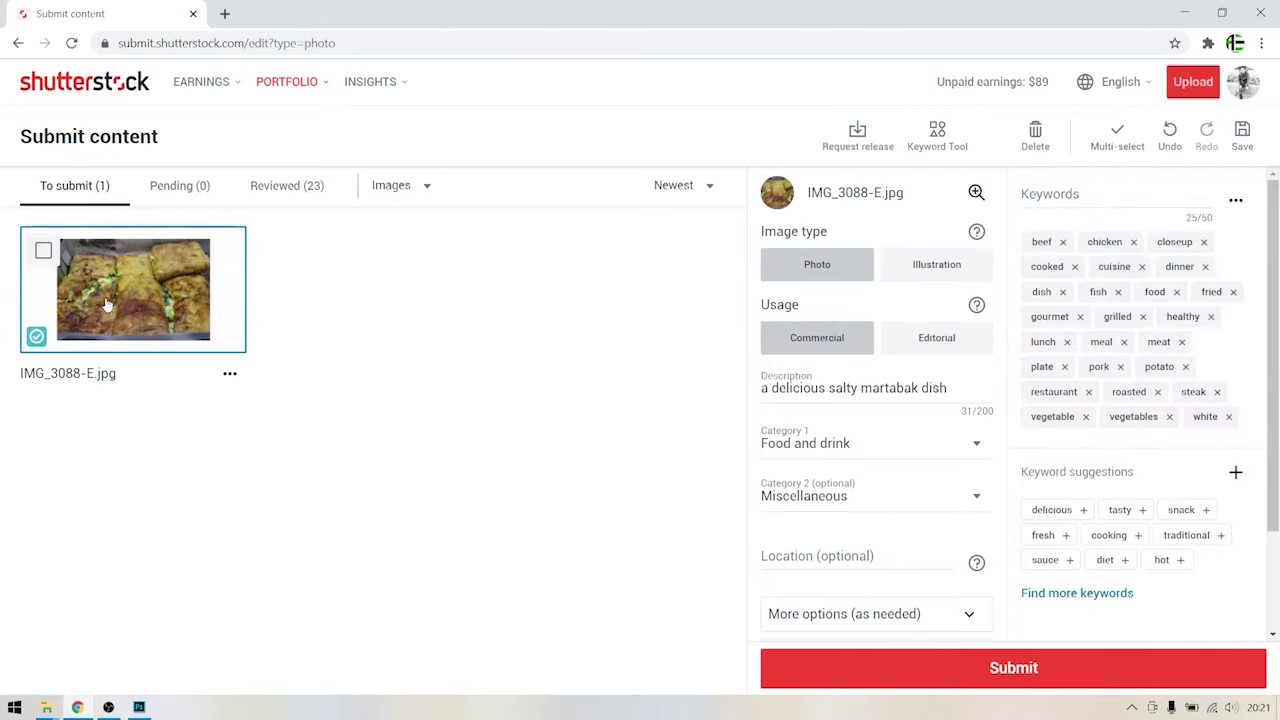
Submit IMG_3088-E.jpg for review and confirm it appears under Pending
click(43, 252)
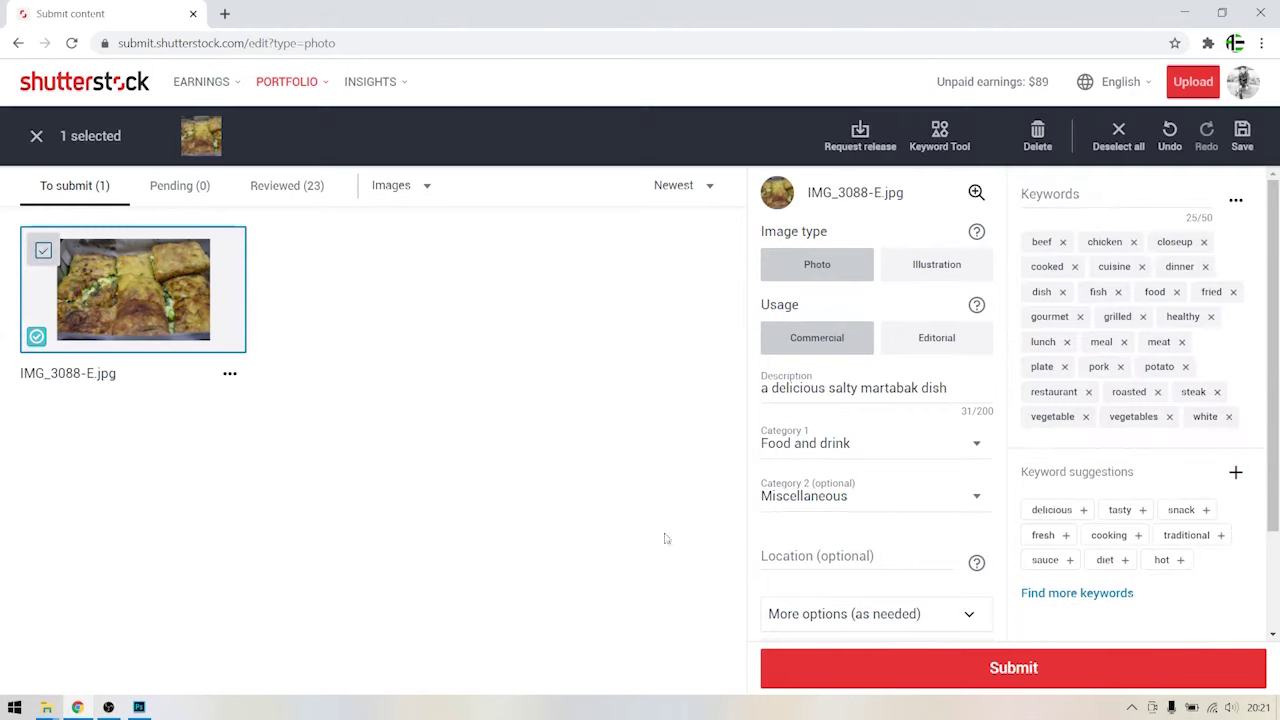
click(888, 672)
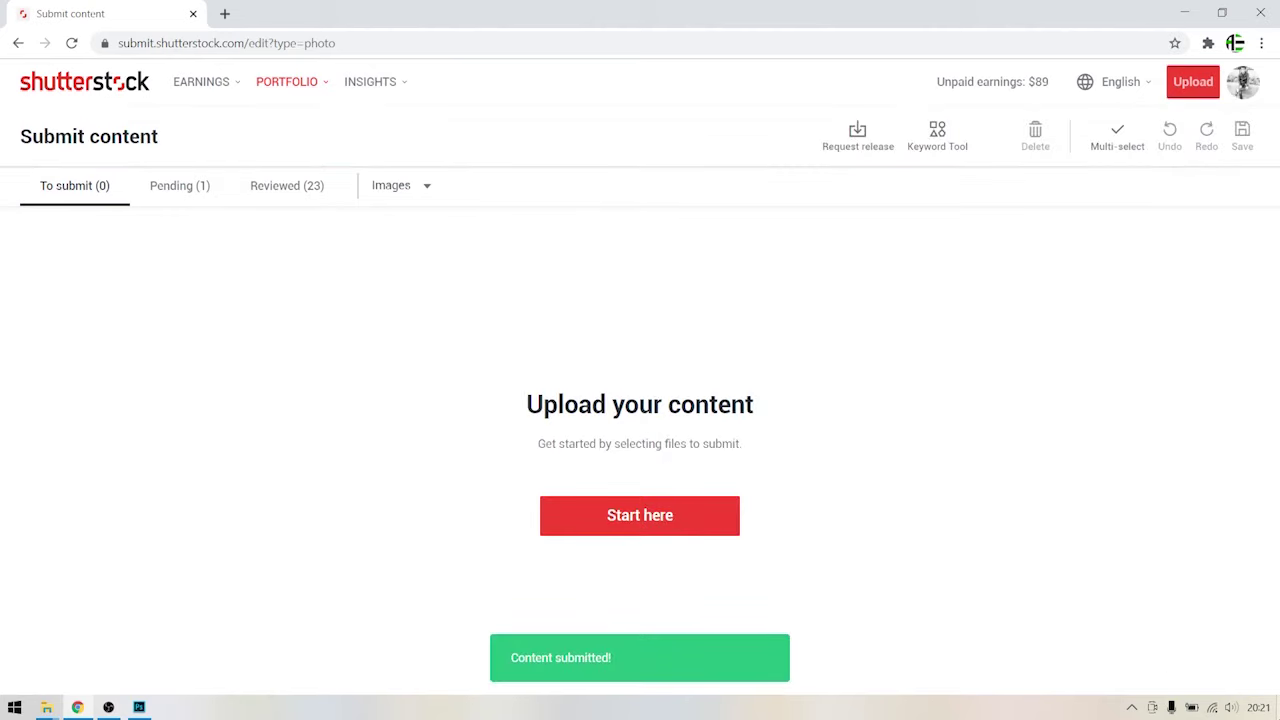
click(190, 195)
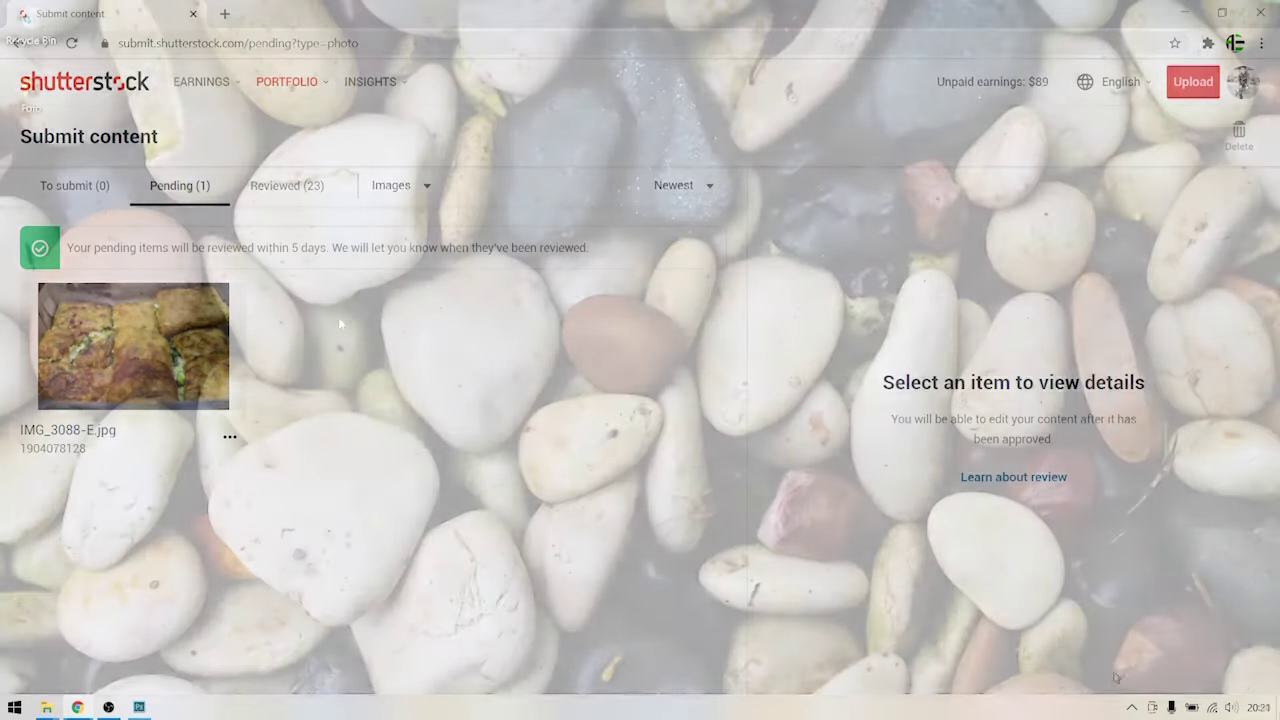
right_click(338, 317)
Refresh the desktop, restore the browser, and view approved IMG_3088-E.jpg's details
click(365, 375)
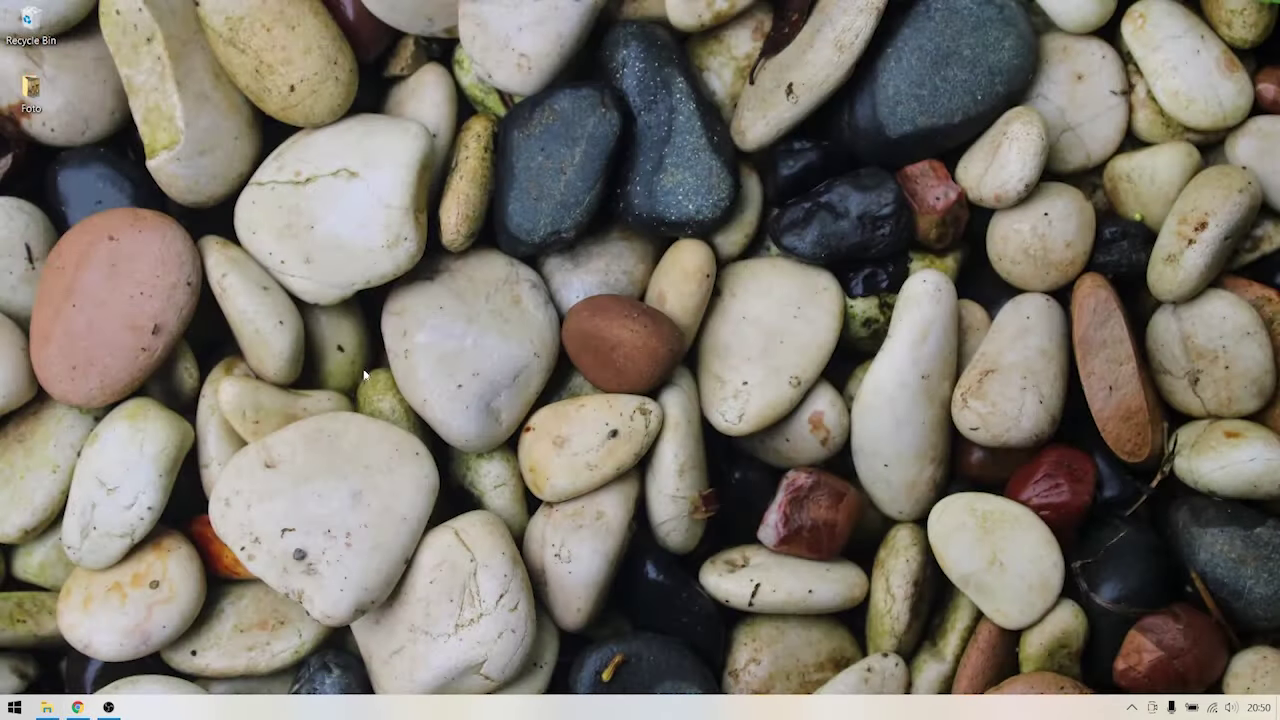
click(77, 707)
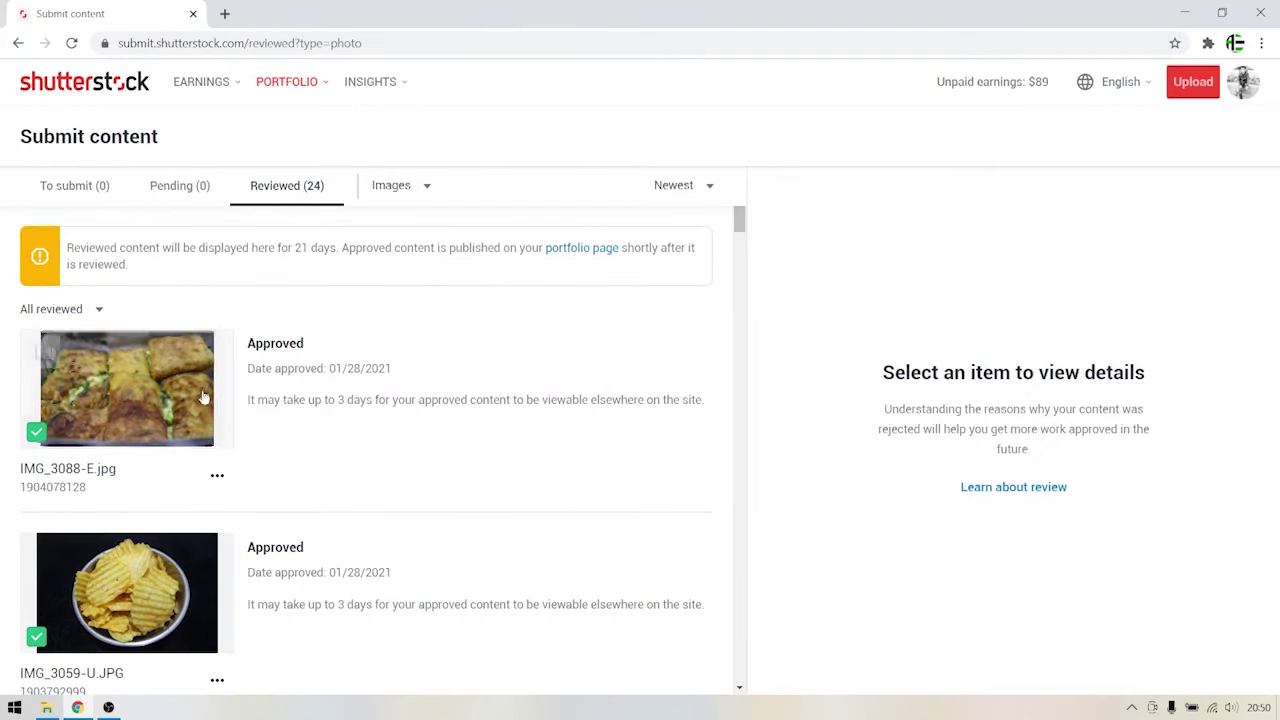
click(166, 392)
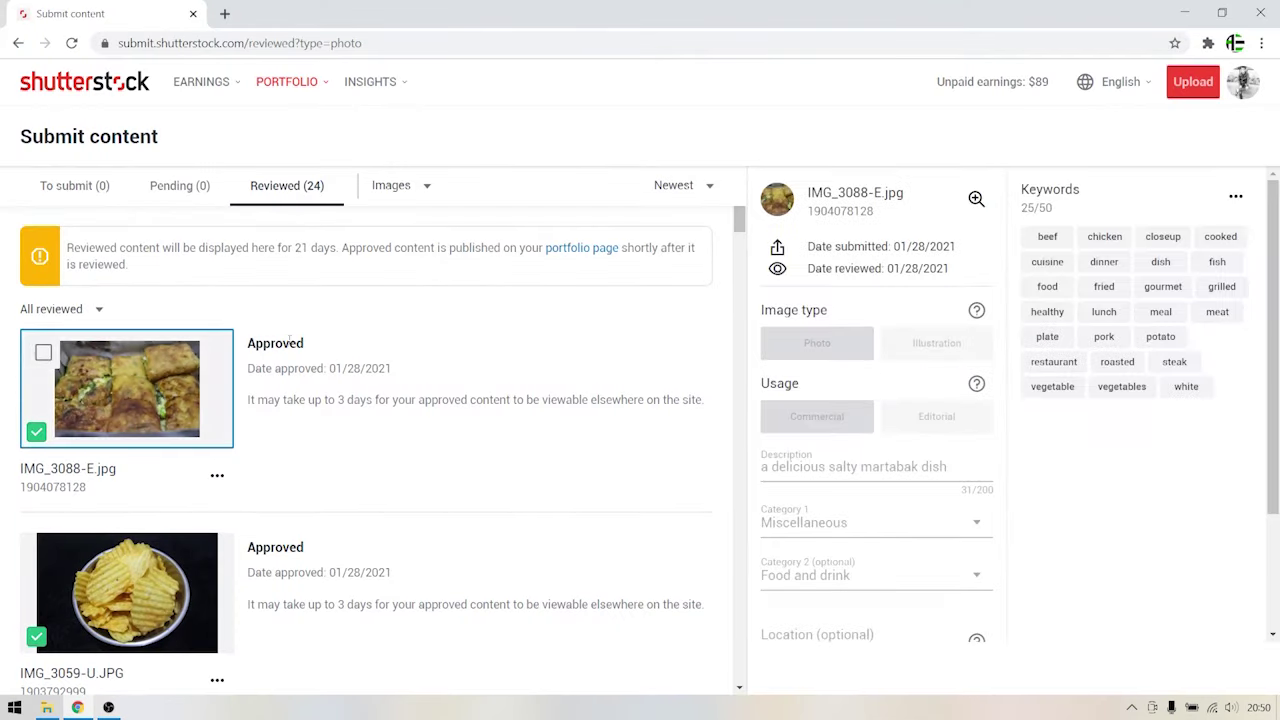